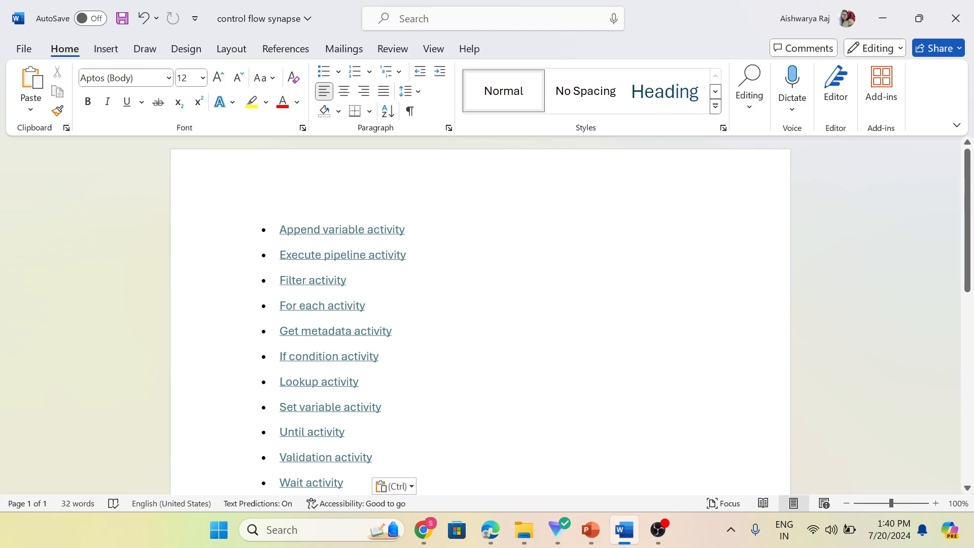
Switch from the Word activity list to the Azure Synapse browser window.
{"action": "left_click", "coordinate": [424, 530]}
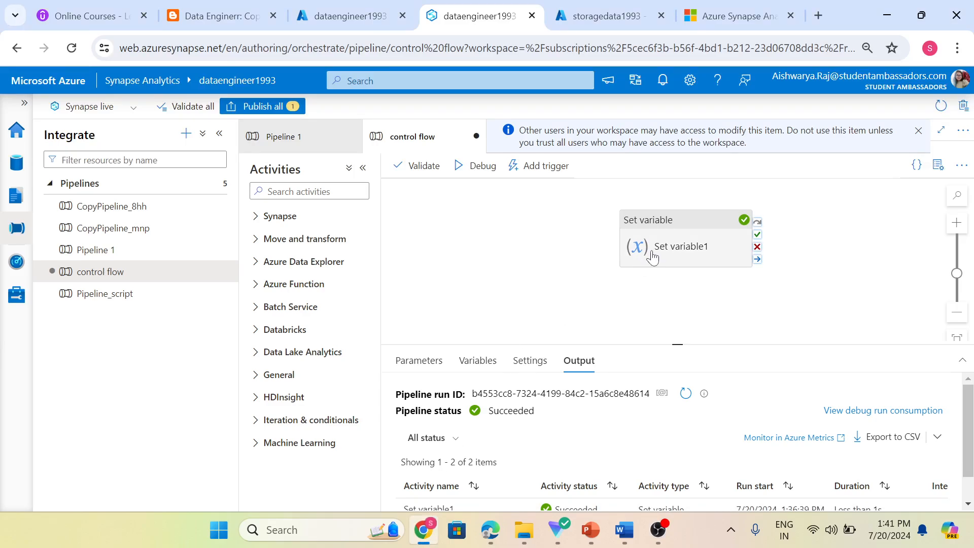
Drag Set variable1 further left on the control flow canvas and review its settings.
{"action": "left_click_drag", "start_coordinate": [642, 246], "coordinate": [515, 249]}
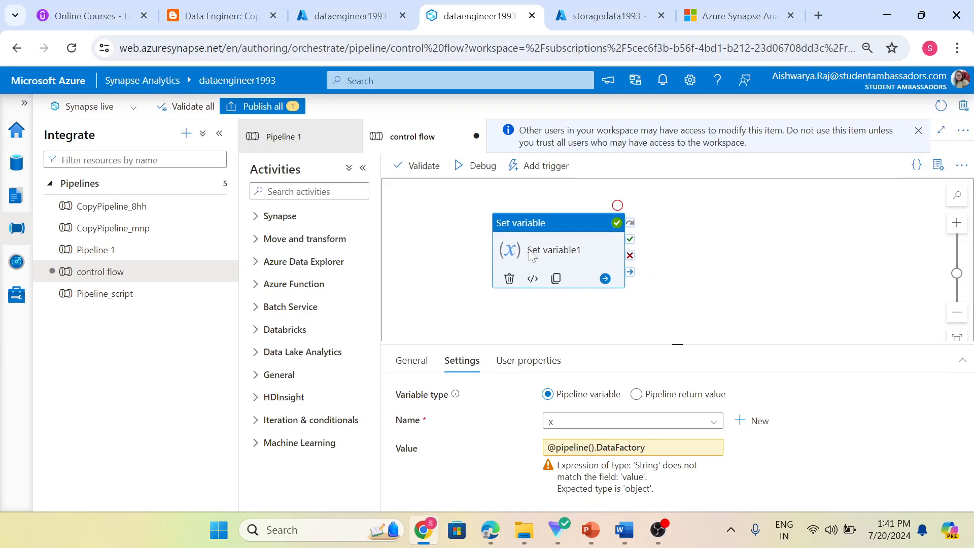
{"action": "left_click", "coordinate": [416, 271]}
{"action": "left_click", "coordinate": [510, 250]}
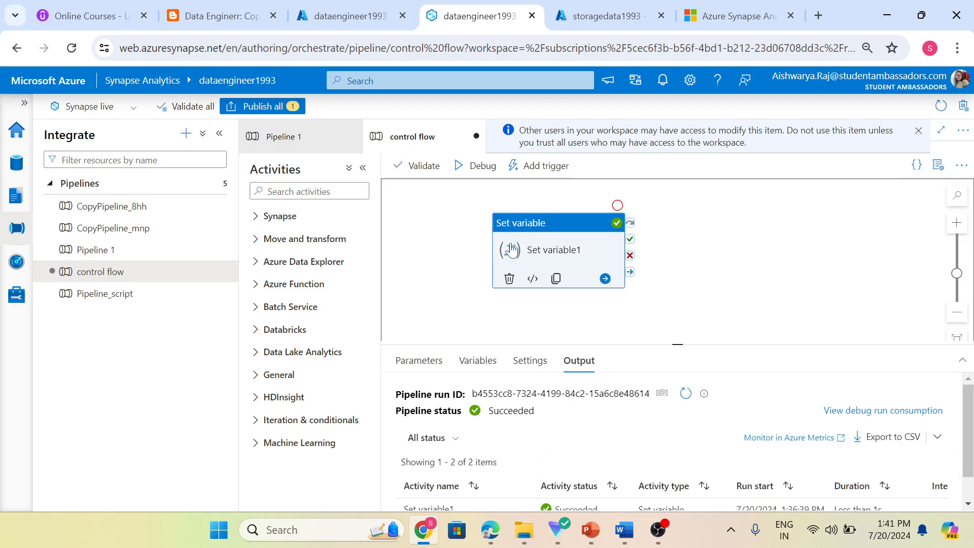
{"action": "left_click", "coordinate": [450, 323]}
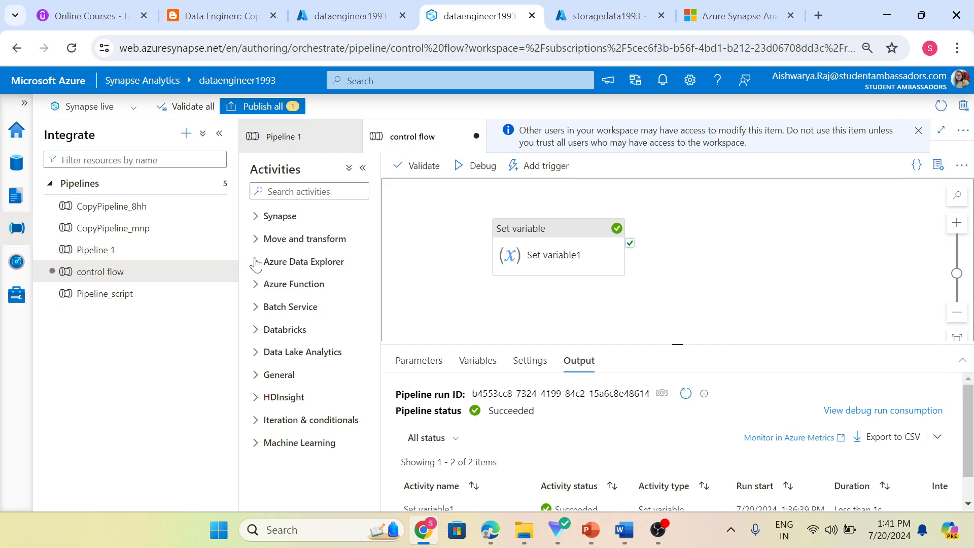
{"action": "left_click", "coordinate": [187, 134]}
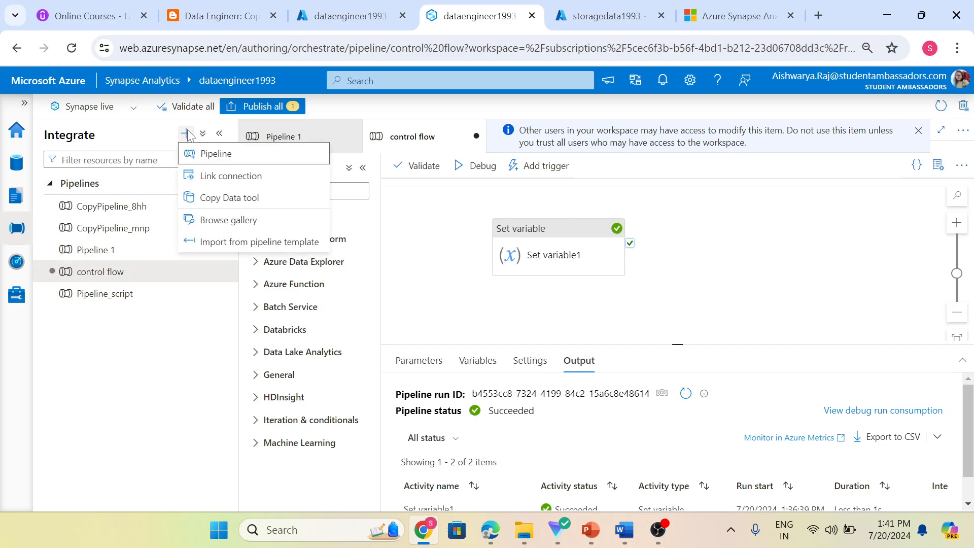
Add a new pipeline and name it 'execute pipeline'.
{"action": "left_click", "coordinate": [216, 155]}
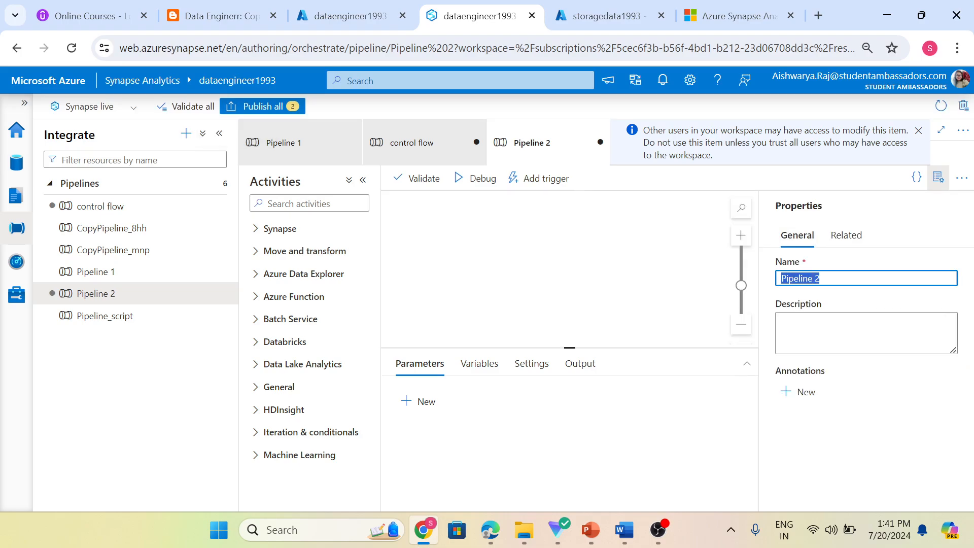
{"action": "type", "text": "\\"}
{"action": "type", "text": "ex"}
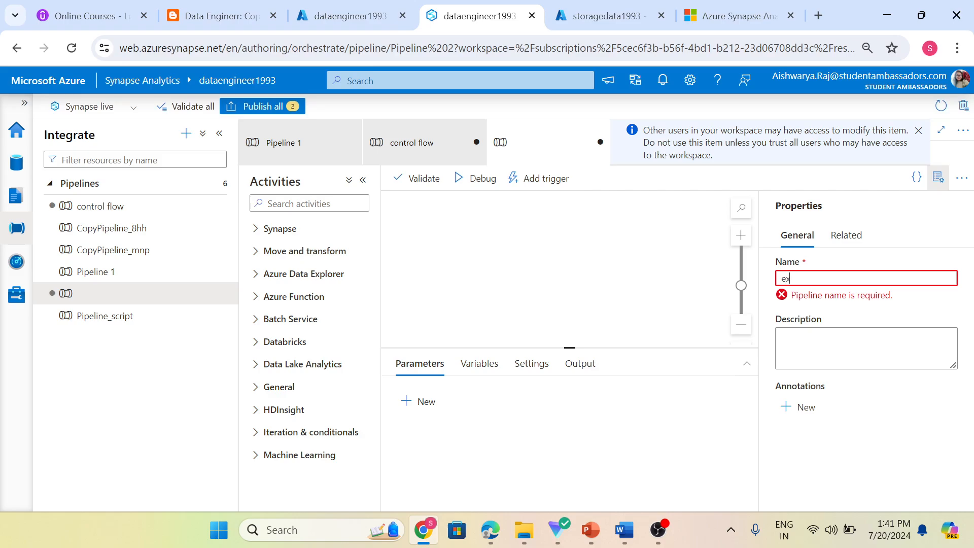
{"action": "type", "text": "ecutre pi"}
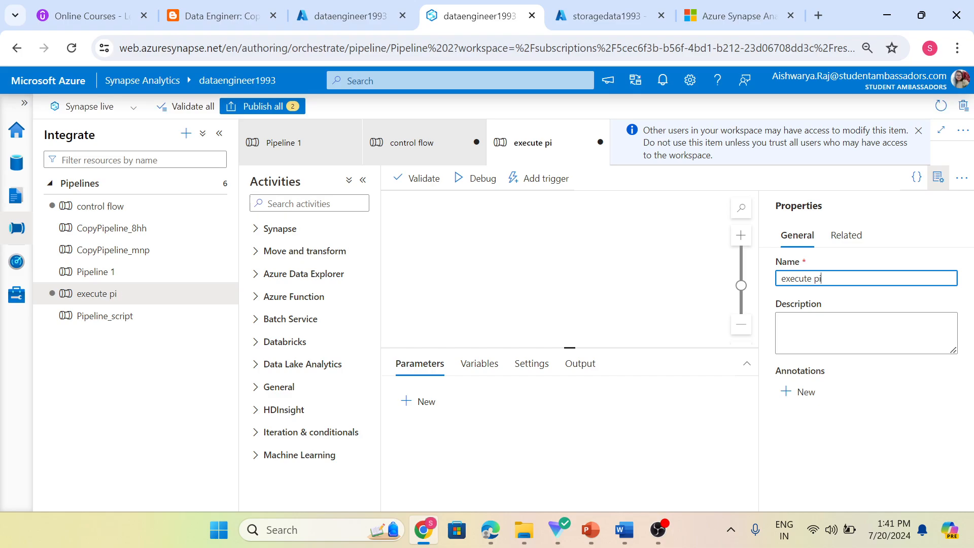
{"action": "type", "text": "peline"}
{"action": "left_click", "coordinate": [649, 308]}
{"action": "left_click", "coordinate": [304, 204]}
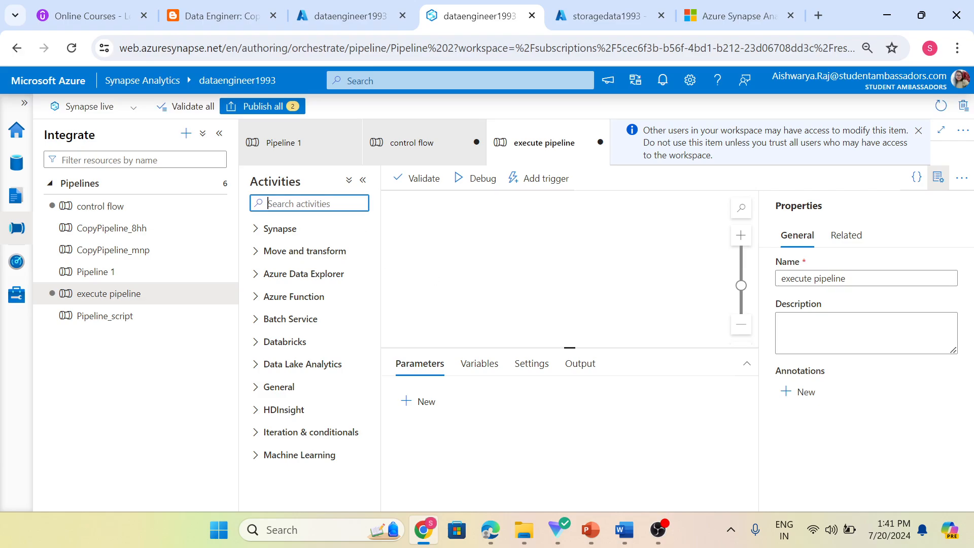
Search Activities for 'ex' and place an Execute Pipeline activity, Execute Pipeline1, on the canvas.
{"action": "type", "text": "exce"}
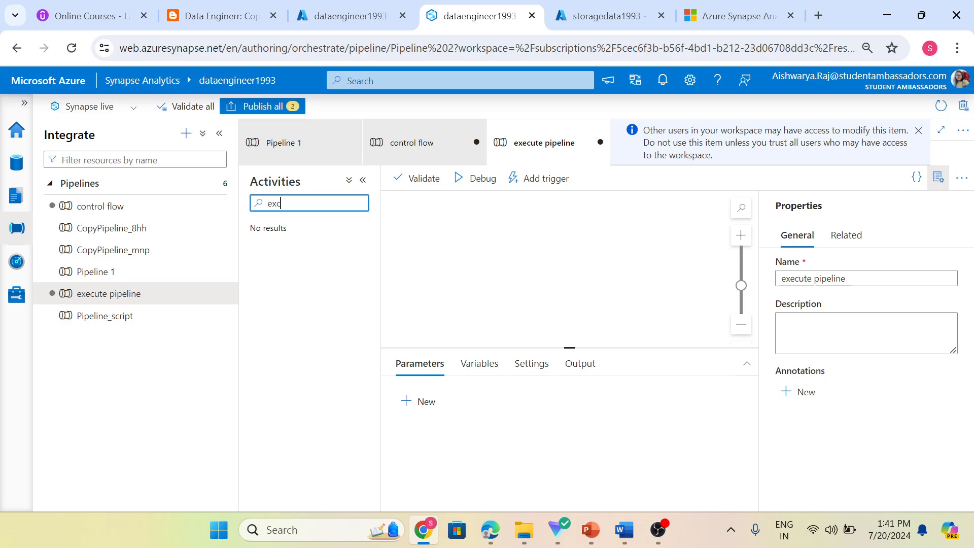
{"action": "key", "text": "BackSpace"}
{"action": "key", "text": "BackSpace"}
{"action": "key", "text": "BackSpace"}
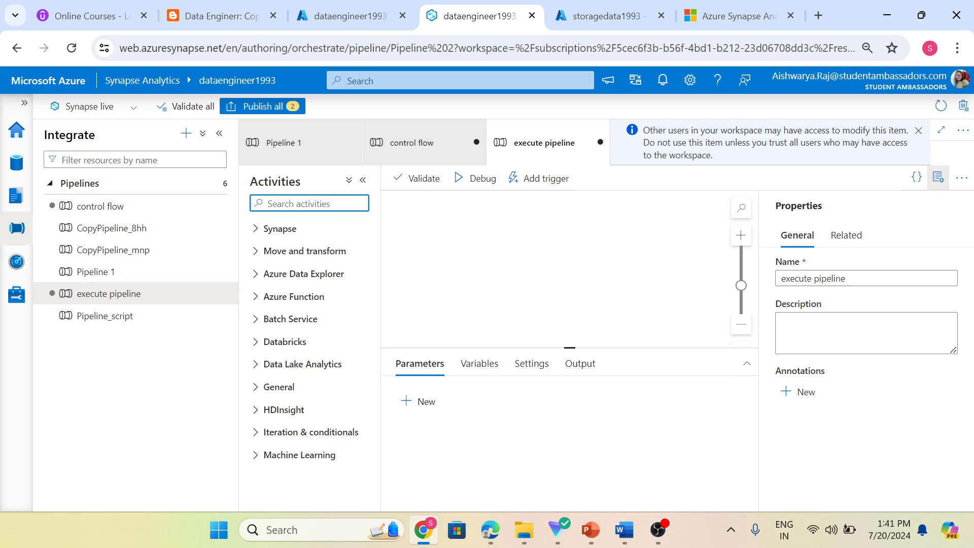
{"action": "type", "text": "ex"}
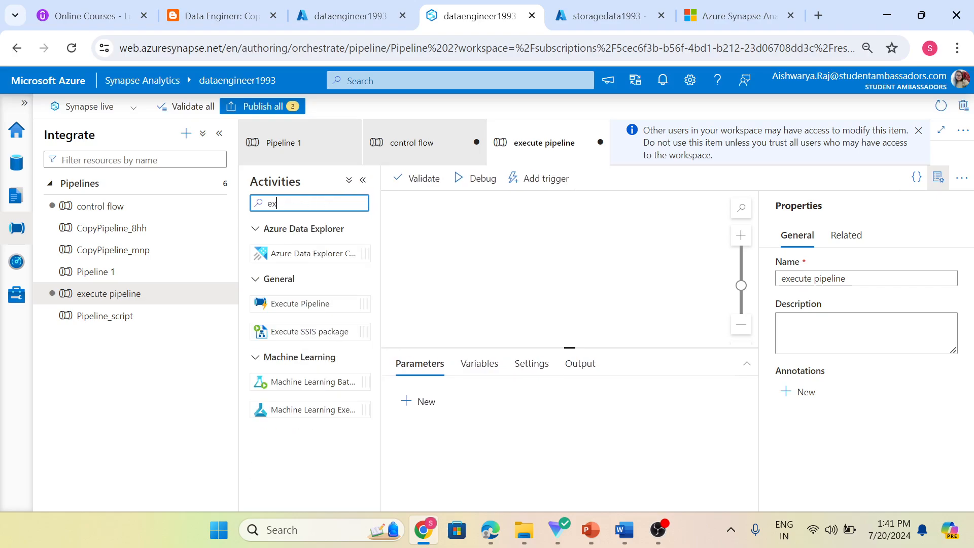
{"action": "left_click_drag", "start_coordinate": [289, 303], "coordinate": [447, 253]}
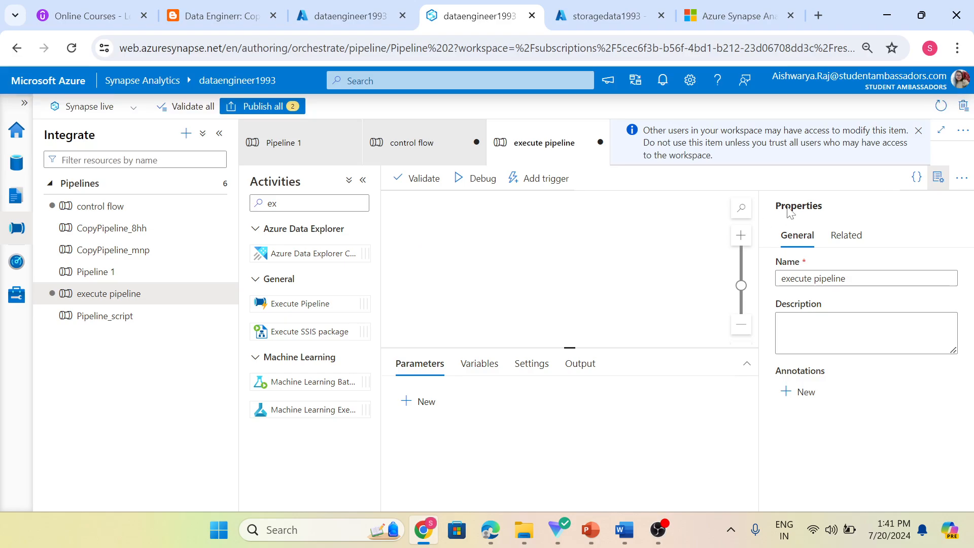
{"action": "left_click", "coordinate": [300, 303]}
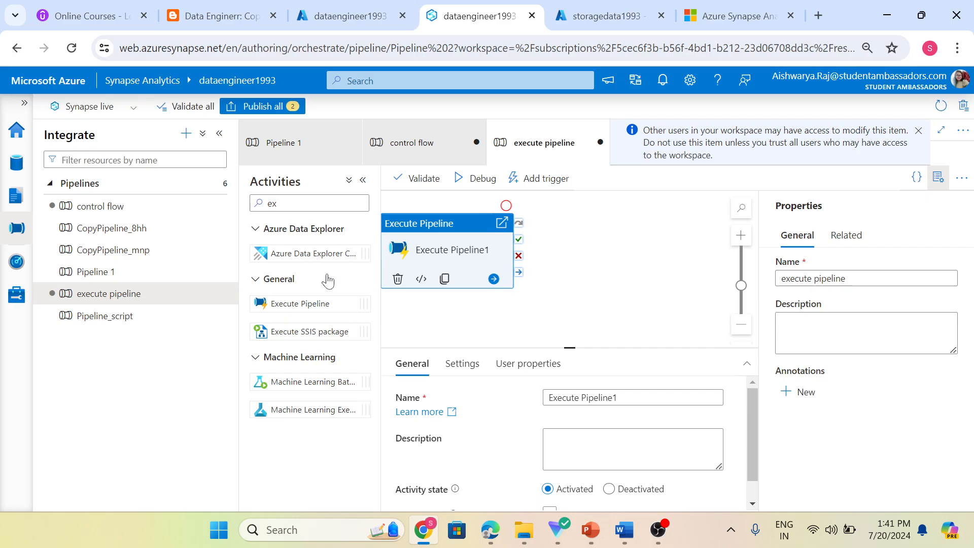
{"action": "left_click_drag", "start_coordinate": [447, 245], "coordinate": [467, 247]}
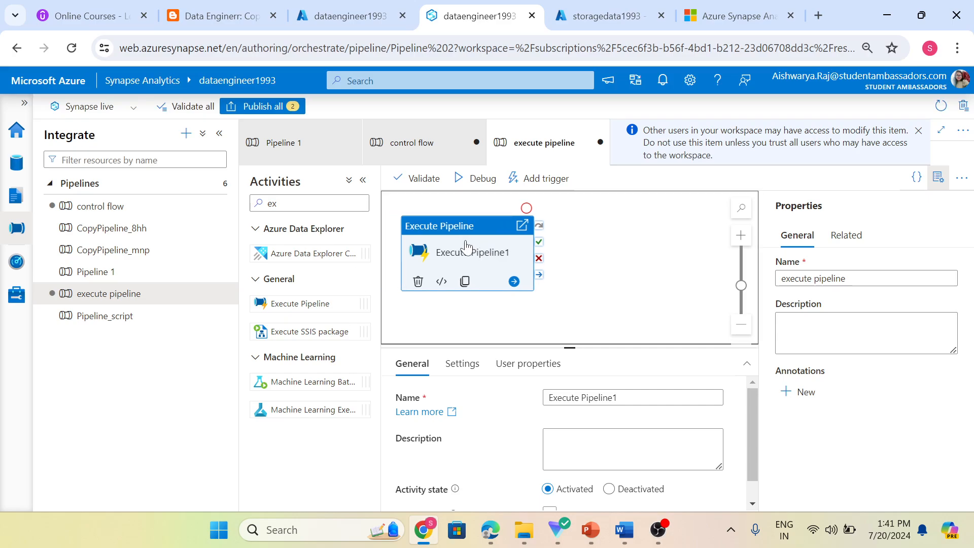
Set Execute Pipeline1's invoked pipeline to 'control flow' in its Settings.
{"action": "left_click", "coordinate": [937, 177]}
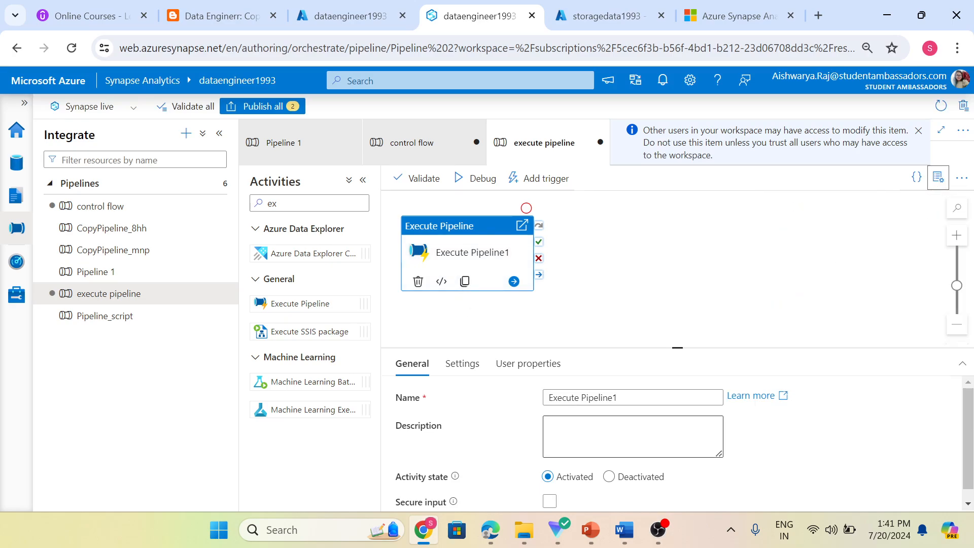
{"action": "left_click", "coordinate": [462, 363]}
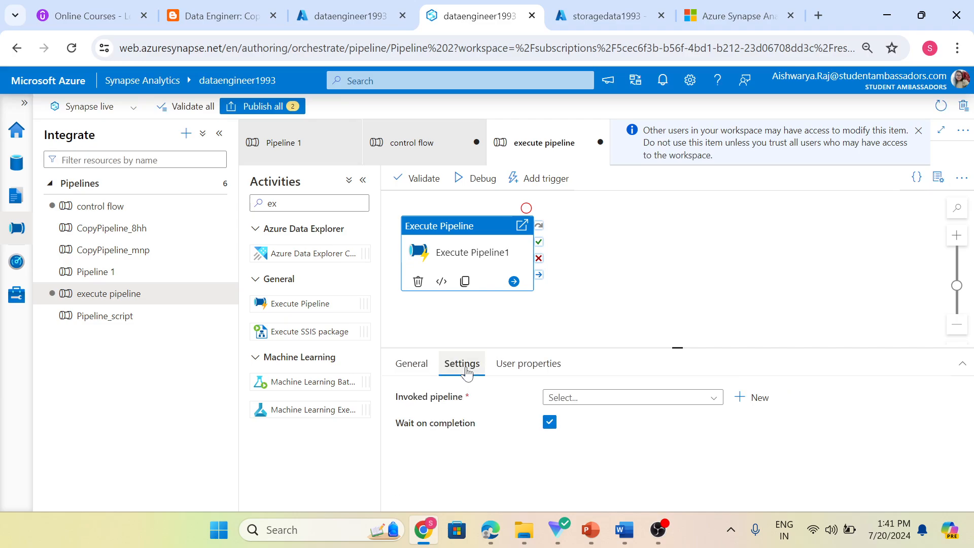
{"action": "left_click", "coordinate": [601, 398]}
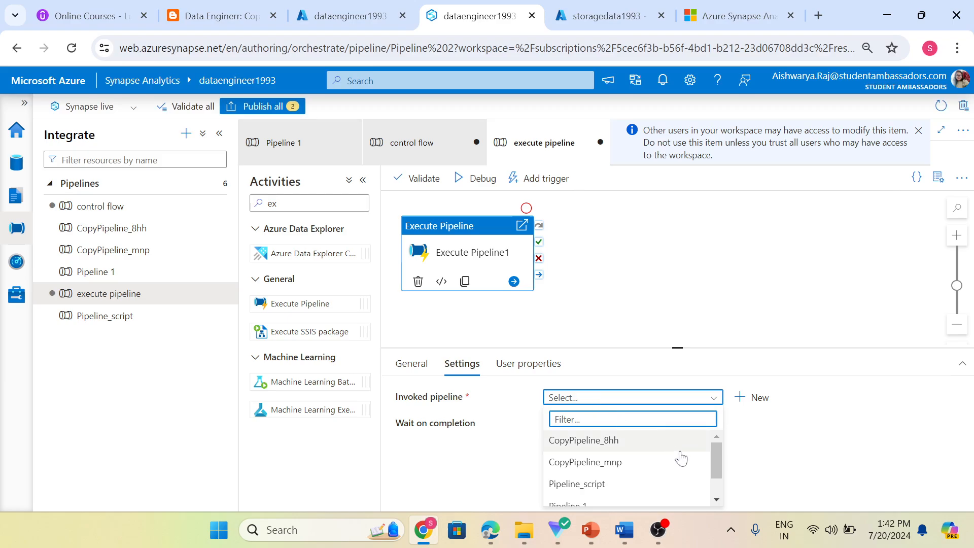
{"action": "scroll", "coordinate": [681, 457], "scroll_direction": "down", "scroll_amount": 2}
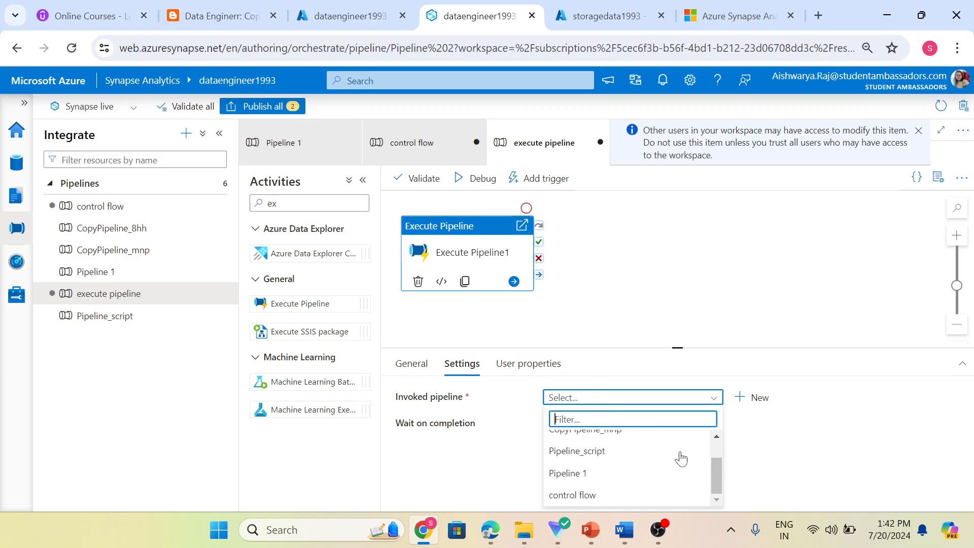
{"action": "left_click", "coordinate": [611, 501]}
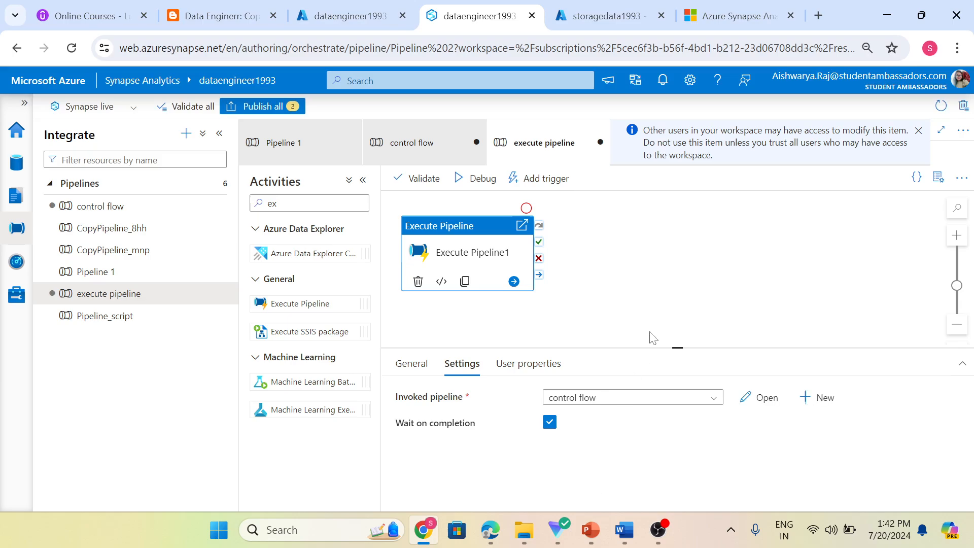
{"action": "left_click", "coordinate": [666, 306]}
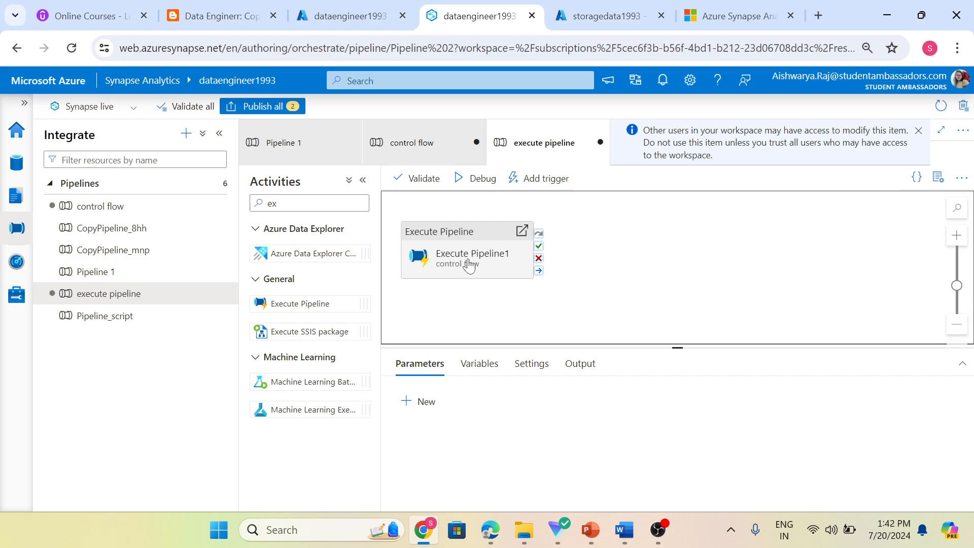
Debug-run 'execute pipeline' and open Execute Pipeline1's output showing the child pipelineRunId and pipelineName.
{"action": "left_click", "coordinate": [482, 183]}
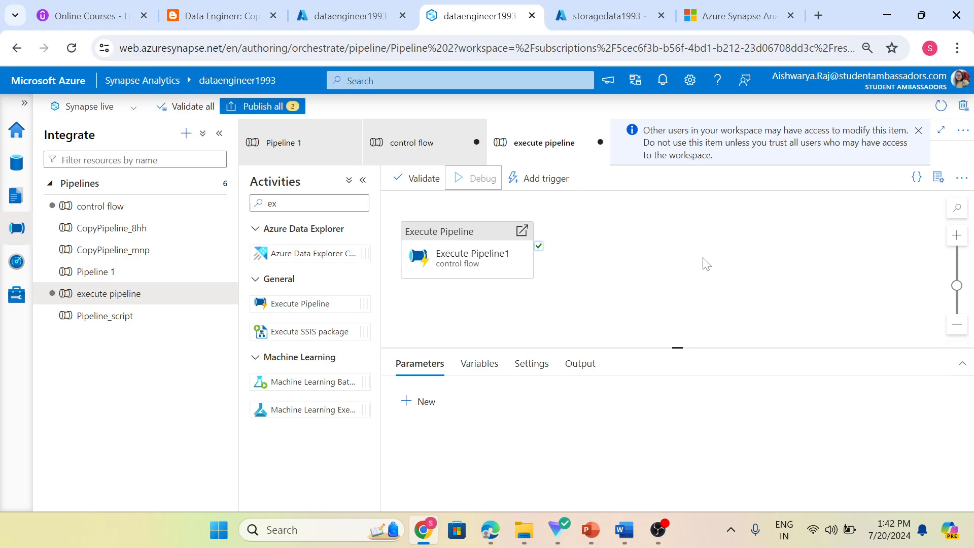
{"action": "left_click", "coordinate": [583, 362]}
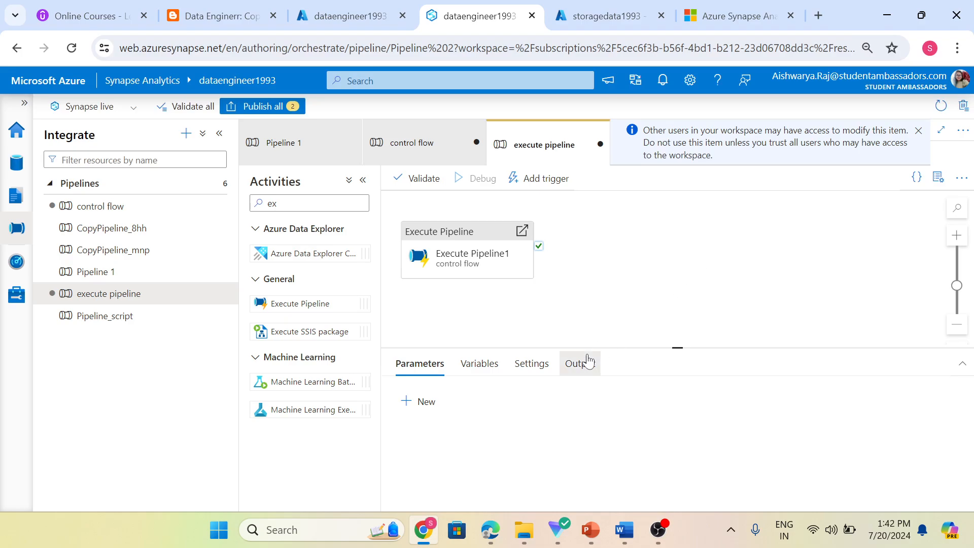
{"action": "left_click", "coordinate": [688, 347]}
{"action": "left_click_drag", "start_coordinate": [682, 347], "coordinate": [685, 306]}
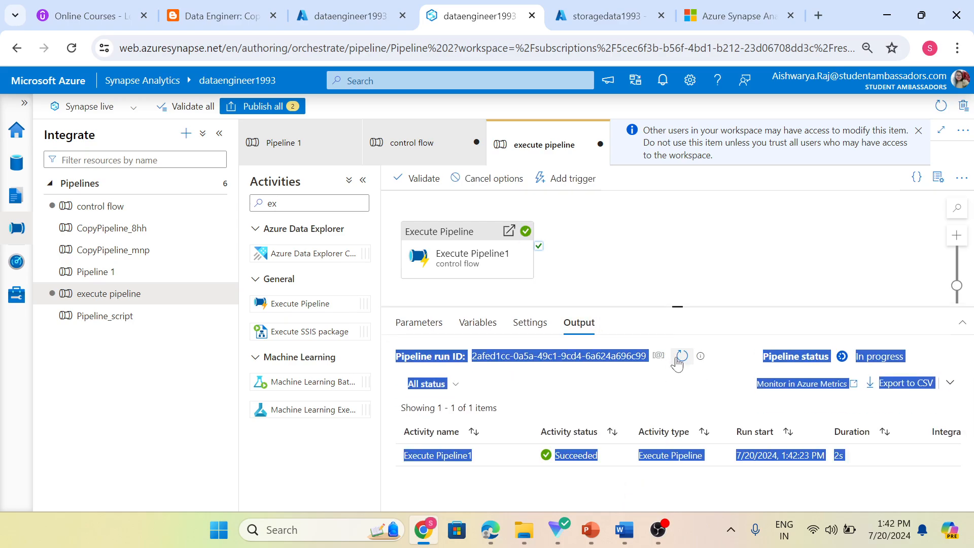
{"action": "left_click", "coordinate": [493, 490]}
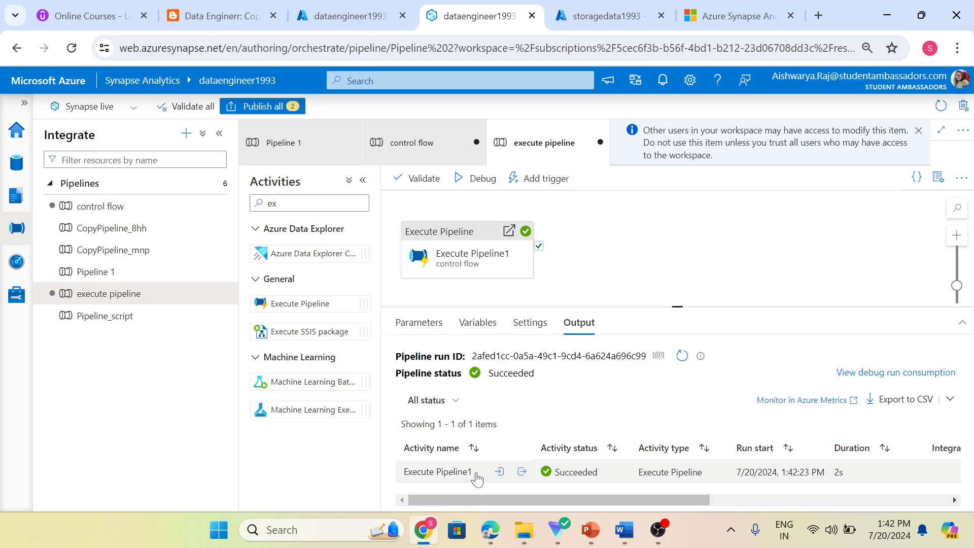
{"action": "left_click", "coordinate": [523, 477]}
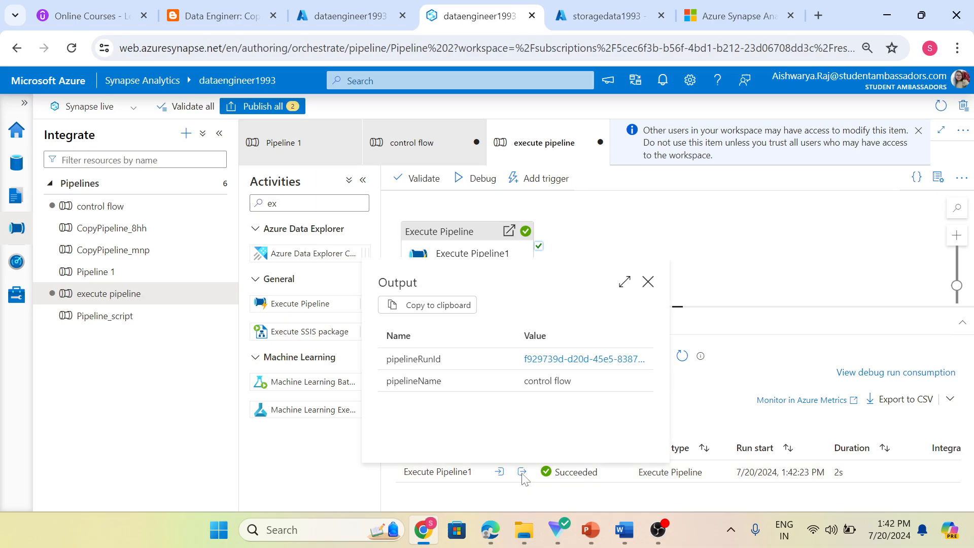
Follow the pipelineRunId link to the control flow run and view its empty Parameters list.
{"action": "left_click", "coordinate": [553, 360]}
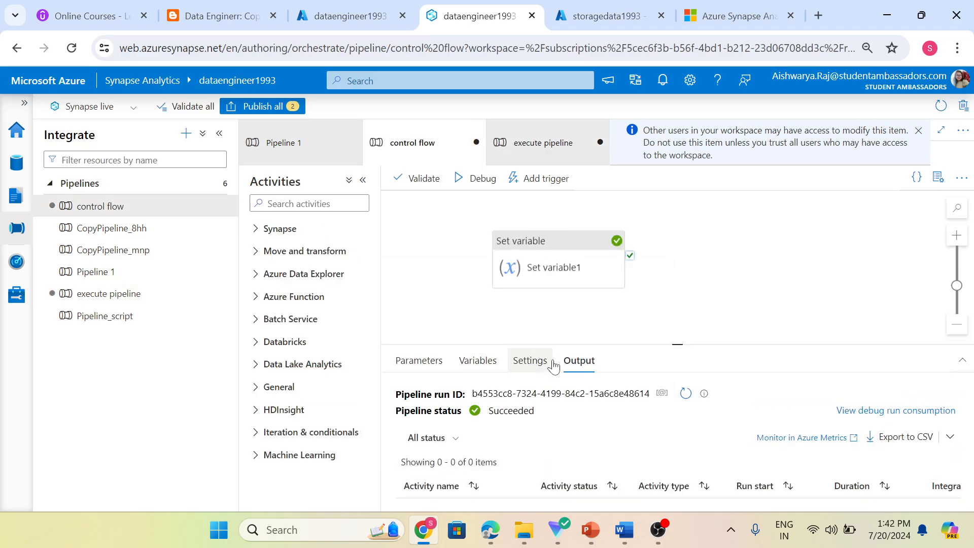
{"action": "left_click_drag", "start_coordinate": [651, 341], "coordinate": [684, 313]}
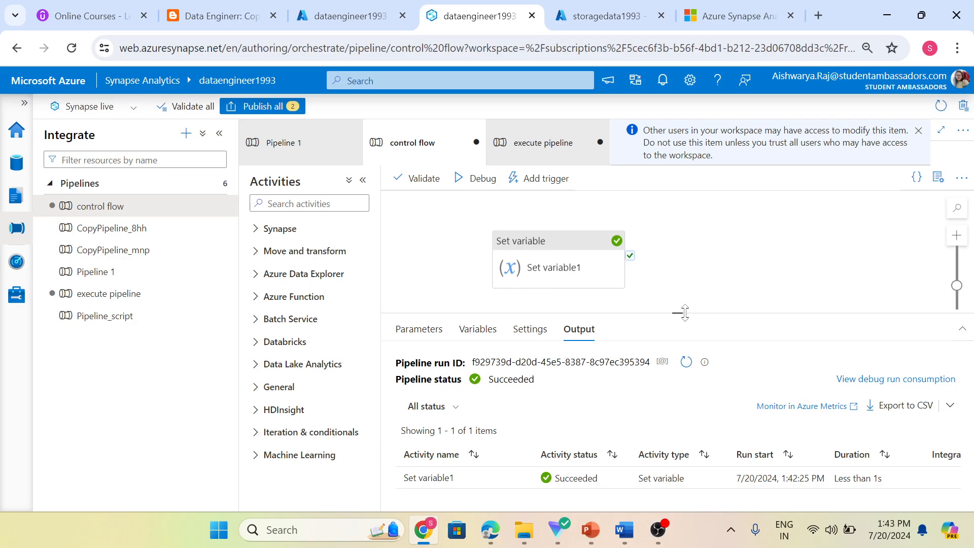
{"action": "left_click", "coordinate": [428, 344]}
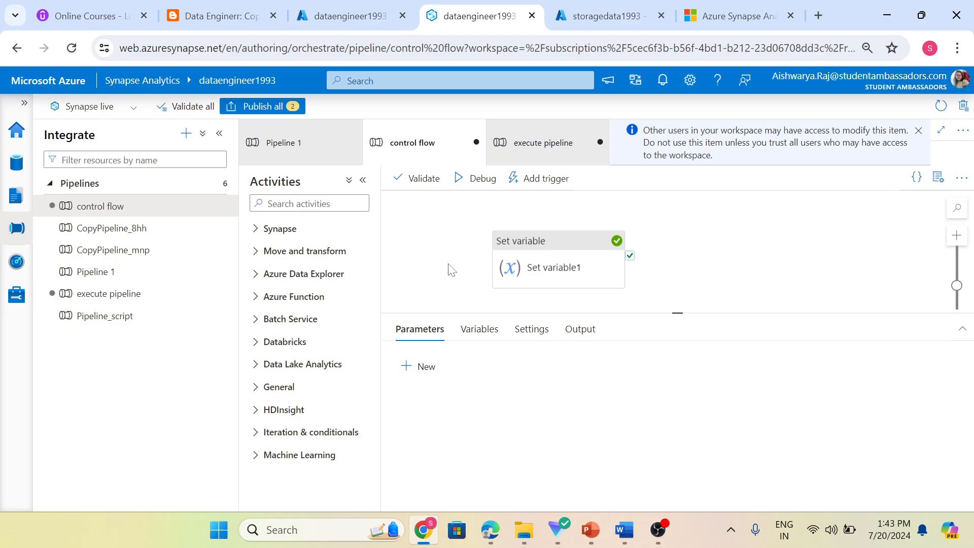
Add a String parameter 'a' with default value 56 to the control flow pipeline.
{"action": "left_click", "coordinate": [420, 366]}
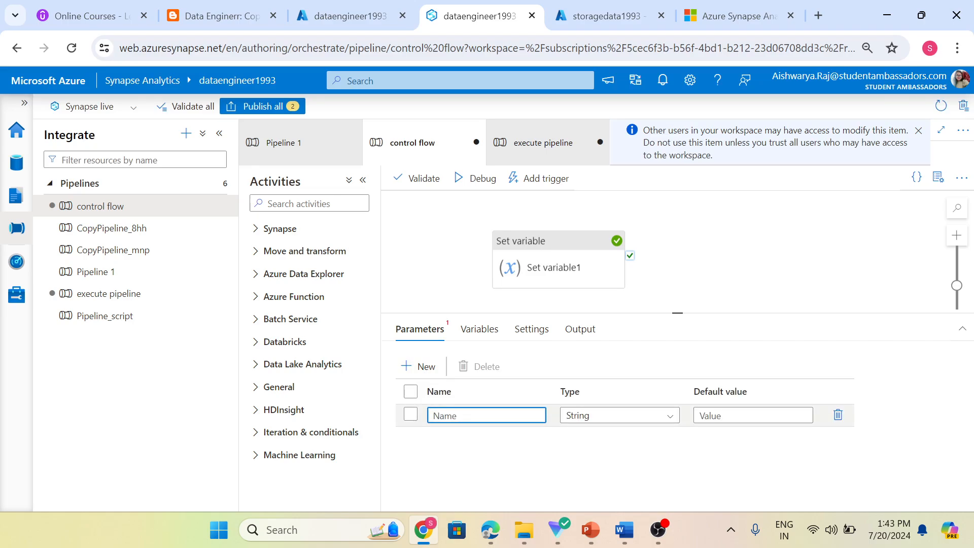
{"action": "type", "text": "a"}
{"action": "key", "text": "Tab"}
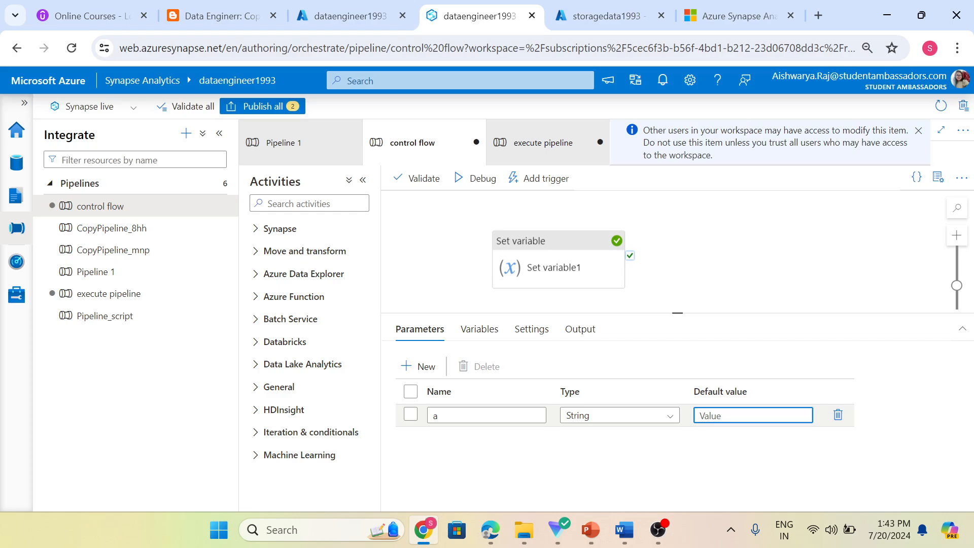
{"action": "type", "text": "56"}
{"action": "left_click", "coordinate": [695, 272]}
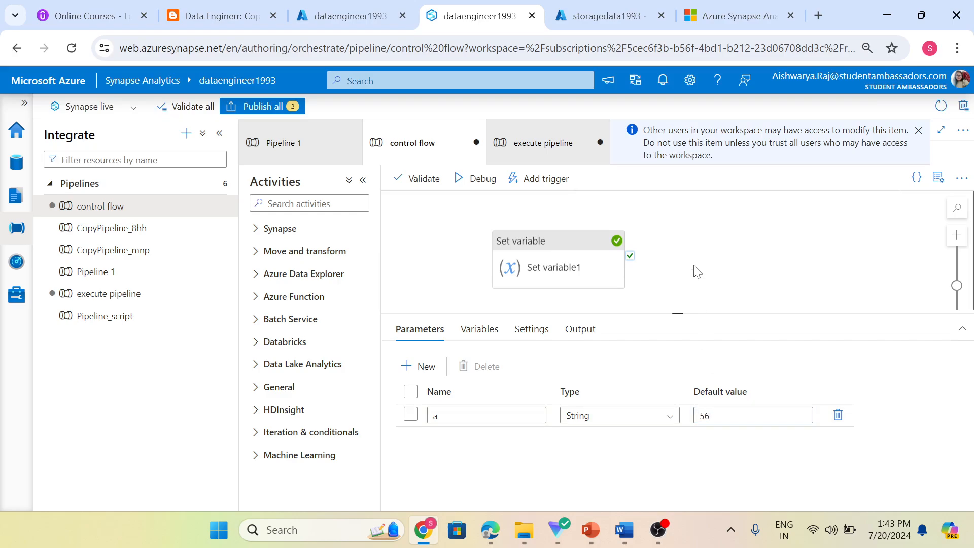
Confirm Execute Pipeline1's settings now list parameter 'a', comparing against the control flow parameters.
{"action": "left_click", "coordinate": [537, 147]}
{"action": "left_click", "coordinate": [433, 257]}
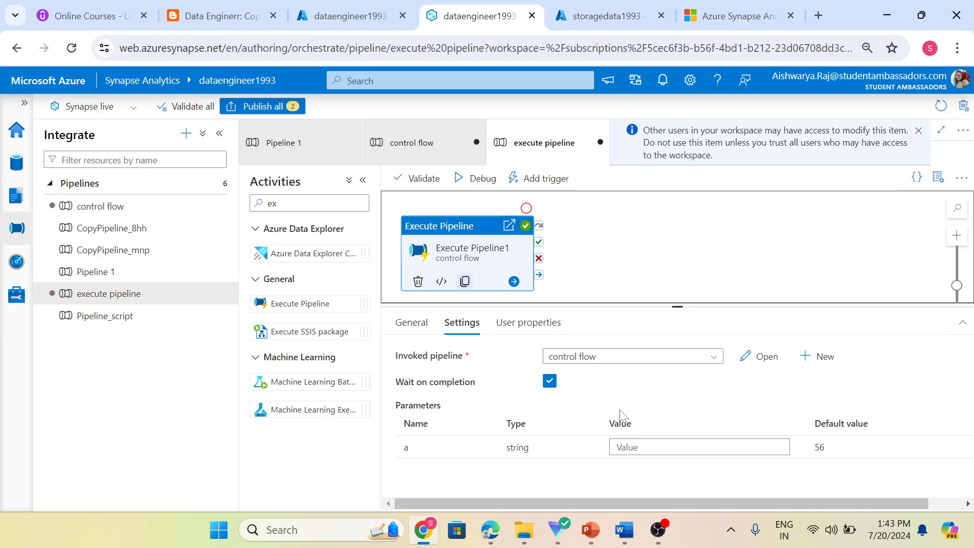
{"action": "left_click", "coordinate": [441, 151]}
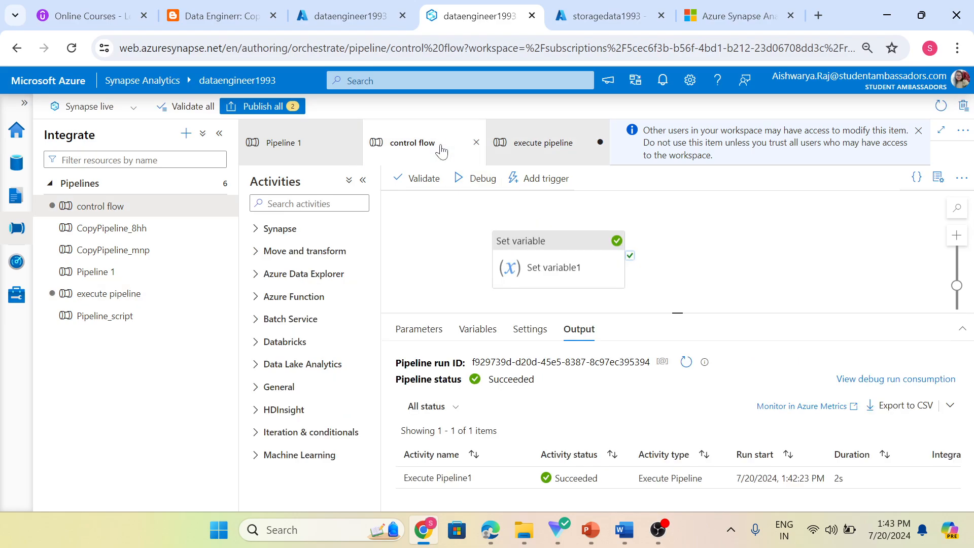
{"action": "left_click", "coordinate": [417, 334]}
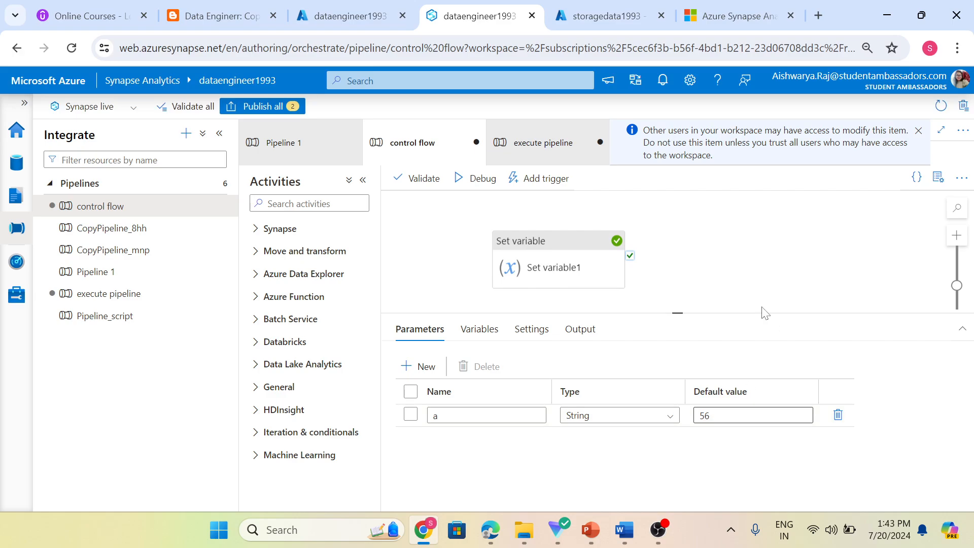
{"action": "left_click", "coordinate": [559, 148]}
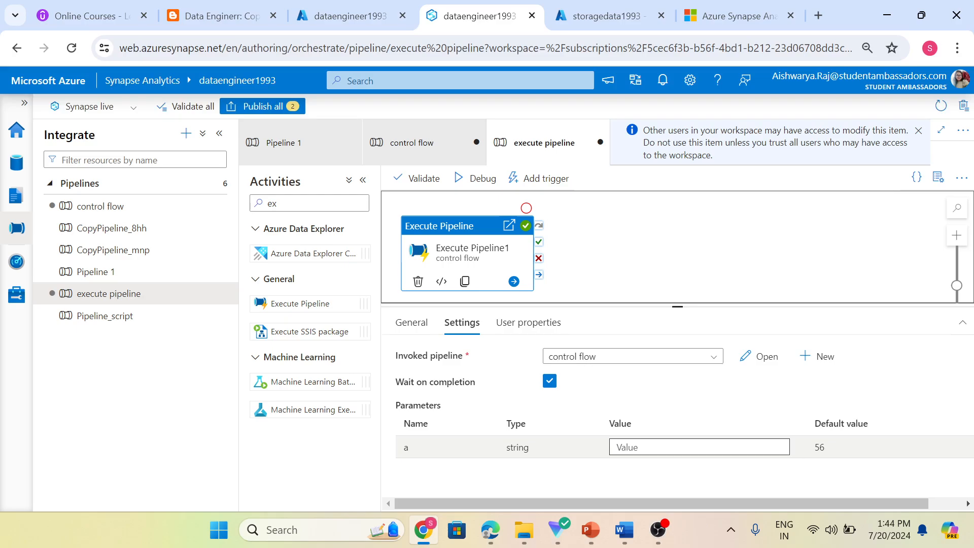
Enter 67 as parameter a's value in Execute Pipeline1's settings.
{"action": "left_click", "coordinate": [699, 447]}
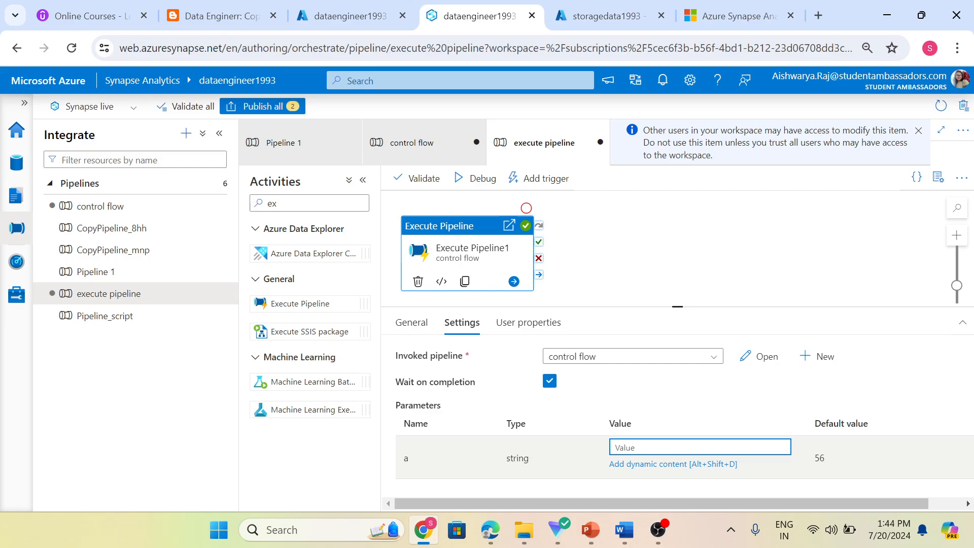
{"action": "type", "text": "67"}
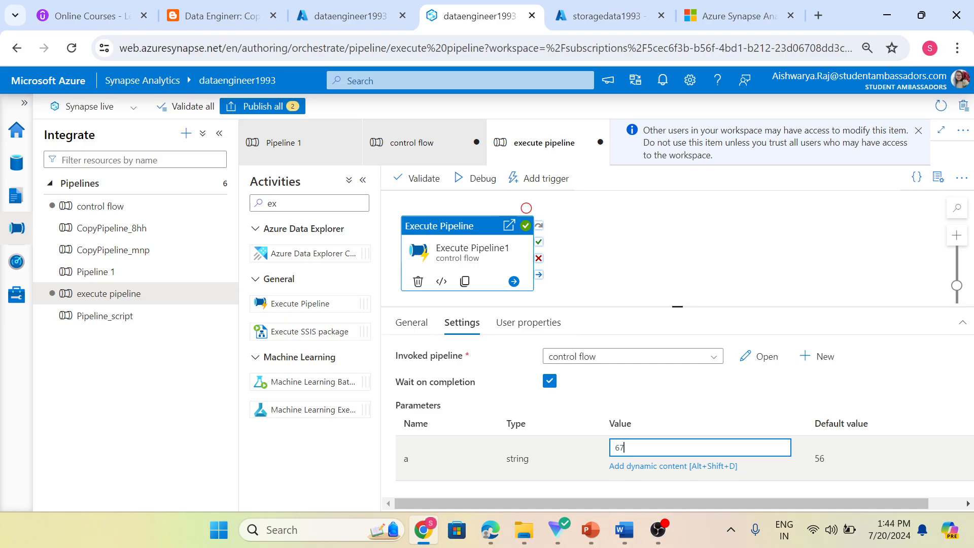
{"action": "left_click", "coordinate": [718, 272]}
{"action": "left_click", "coordinate": [446, 150]}
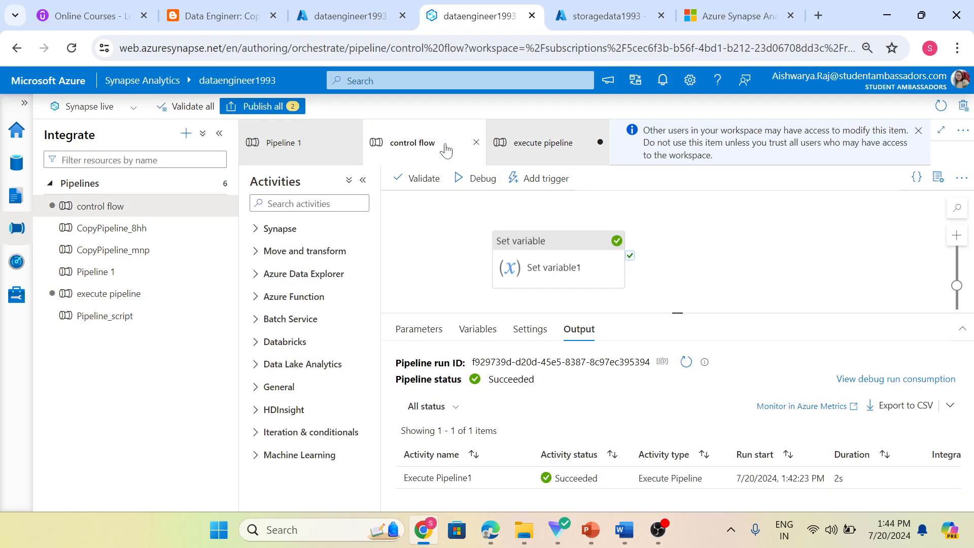
{"action": "left_click", "coordinate": [553, 262]}
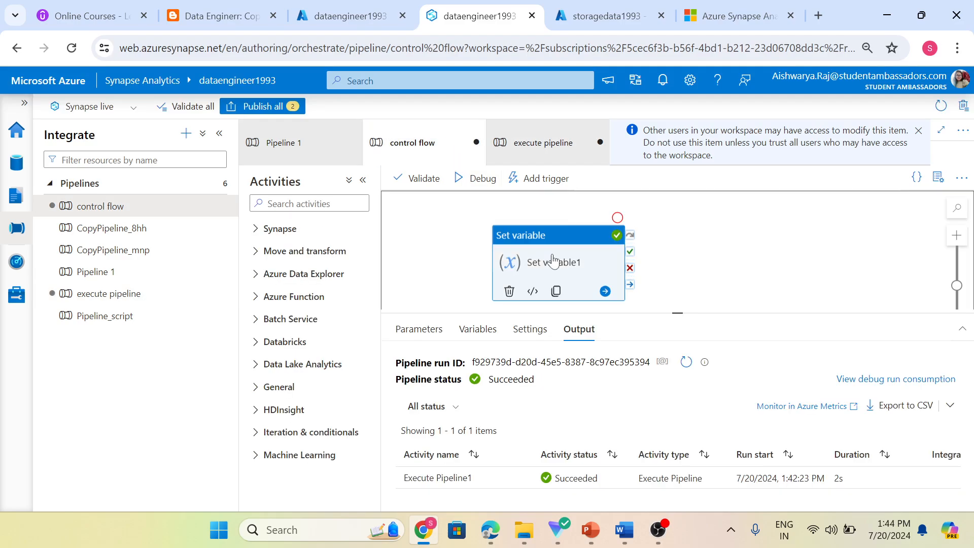
{"action": "left_click", "coordinate": [635, 416]}
{"action": "left_click", "coordinate": [645, 427]}
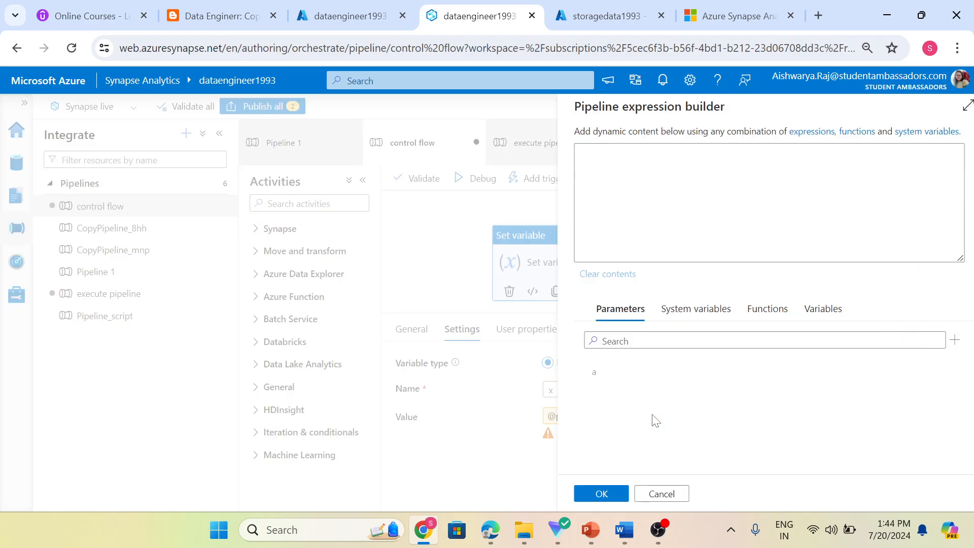
{"action": "type", "text": "@pipeline().DataFactory"}
{"action": "left_click_drag", "start_coordinate": [683, 149], "coordinate": [567, 148]}
{"action": "key", "text": "BackSpace"}
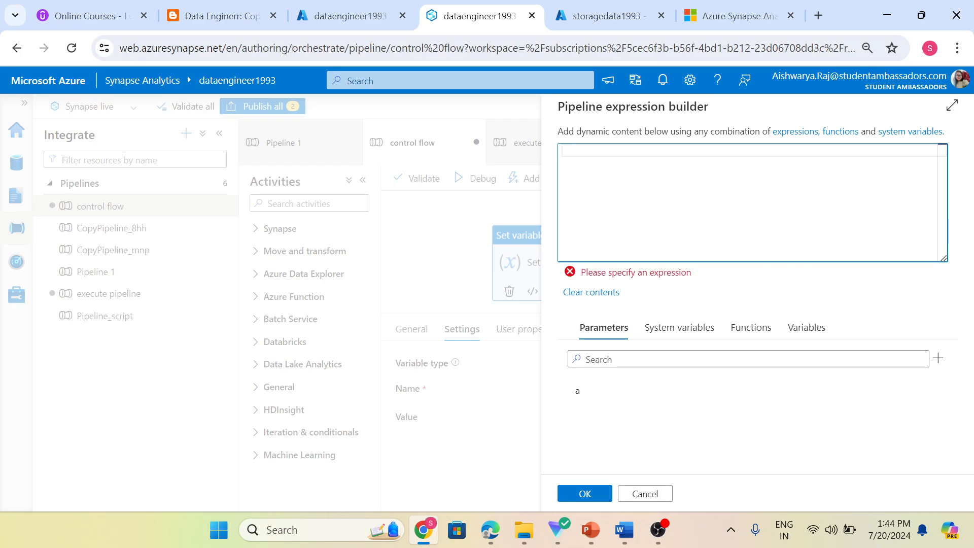
{"action": "left_click", "coordinate": [599, 391]}
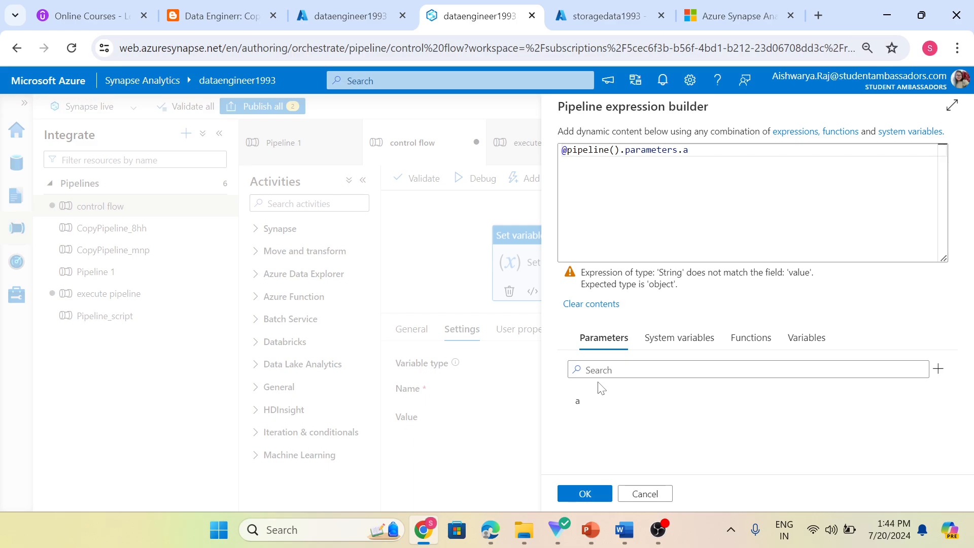
{"action": "left_click", "coordinate": [583, 494]}
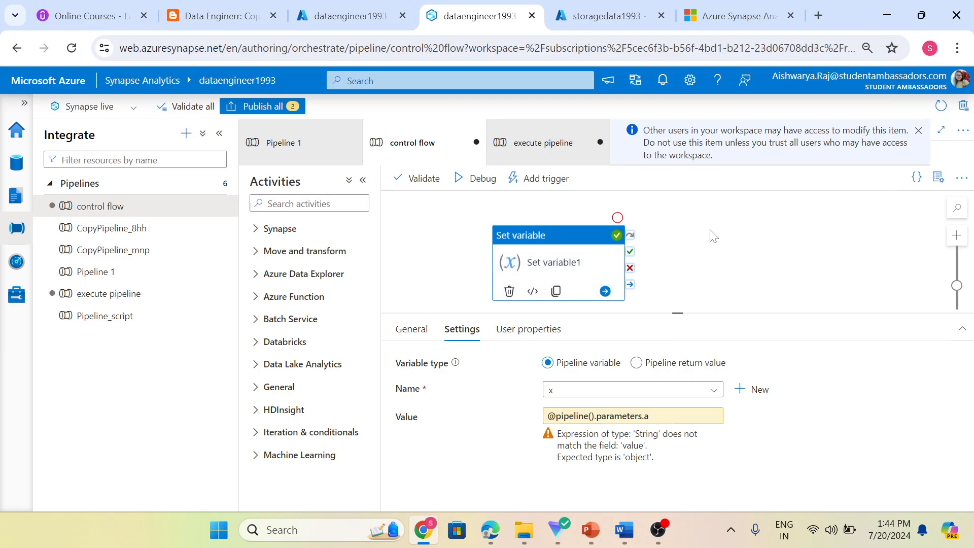
In the control flow Variables tab, make variable x an Integer with default value 5.
{"action": "left_click", "coordinate": [617, 291]}
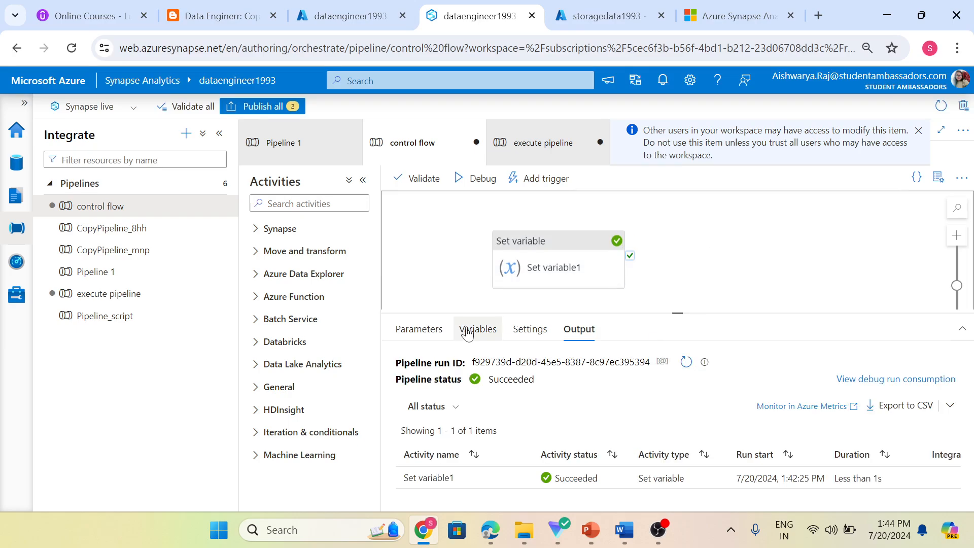
{"action": "left_click", "coordinate": [467, 333]}
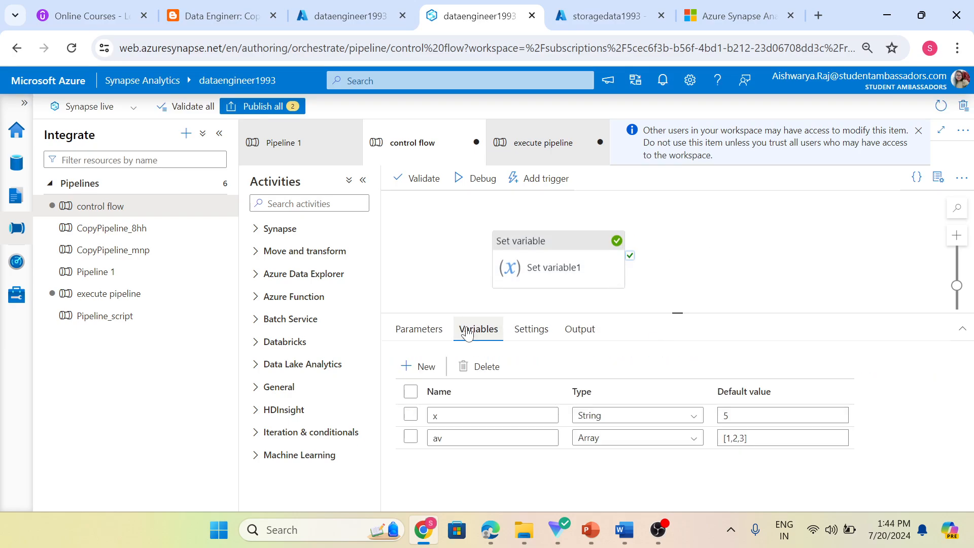
{"action": "left_click", "coordinate": [683, 415]}
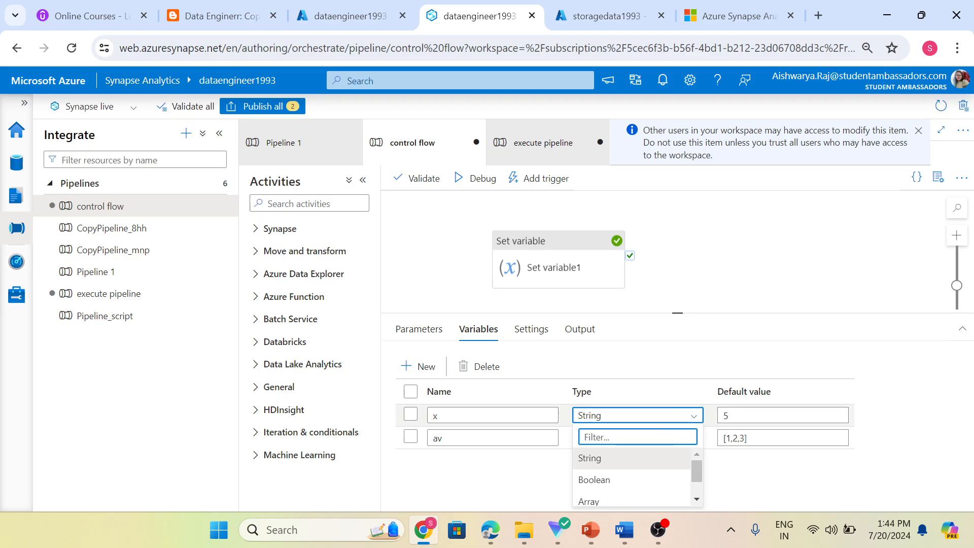
{"action": "scroll", "coordinate": [659, 471], "scroll_direction": "down", "scroll_amount": 1}
{"action": "left_click", "coordinate": [634, 495]}
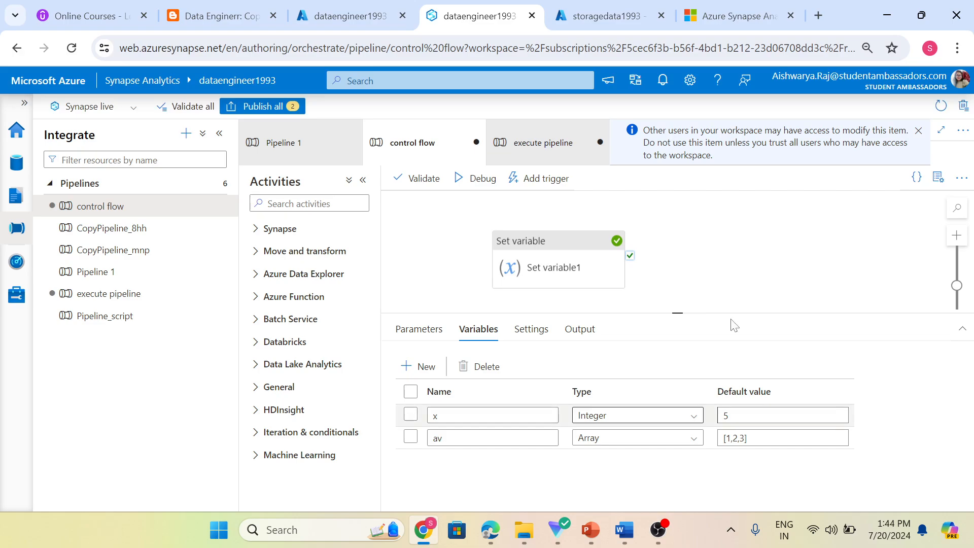
{"action": "left_click", "coordinate": [744, 296]}
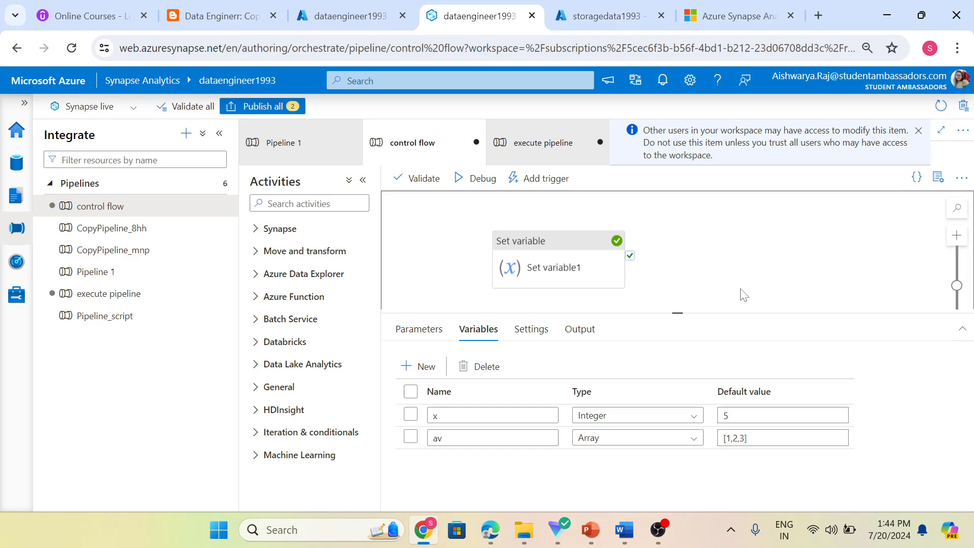
{"action": "left_click", "coordinate": [731, 416]}
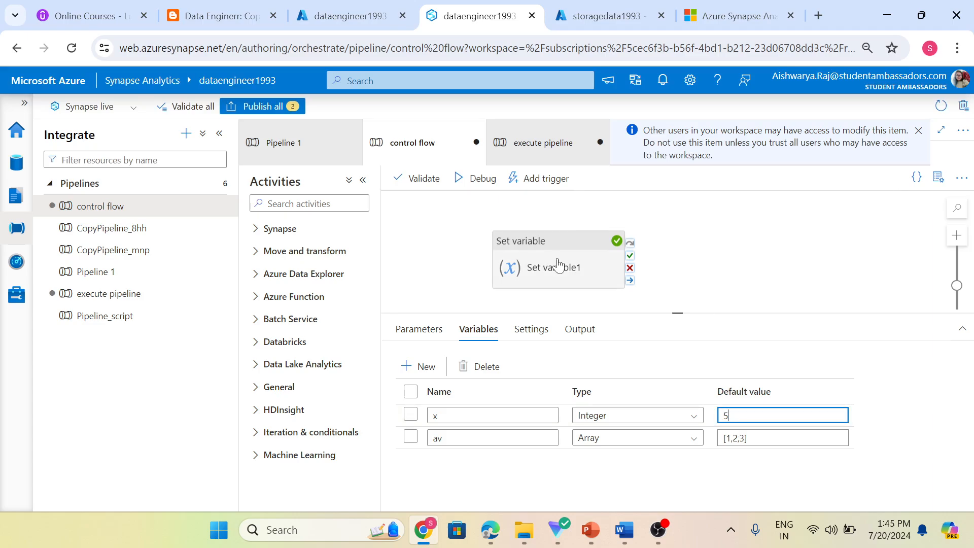
{"action": "left_click", "coordinate": [582, 283]}
{"action": "left_click", "coordinate": [795, 248]}
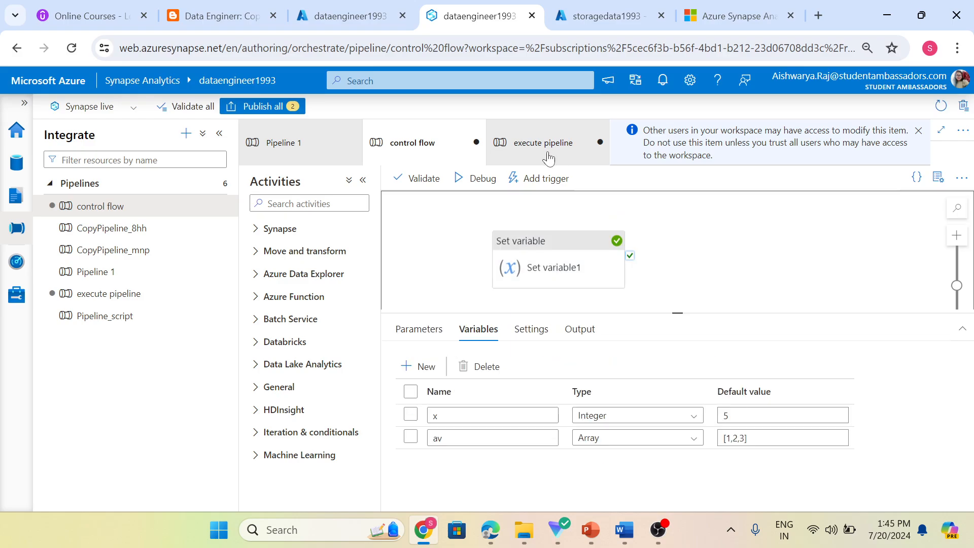
Start a debug run of the execute pipeline and refresh its Output status.
{"action": "left_click", "coordinate": [545, 147]}
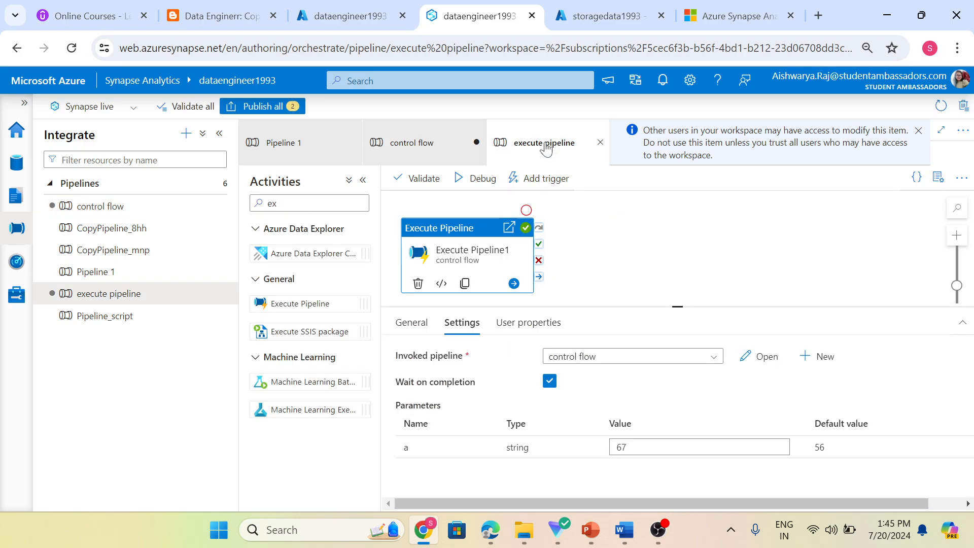
{"action": "left_click", "coordinate": [459, 183]}
{"action": "left_click", "coordinate": [683, 356]}
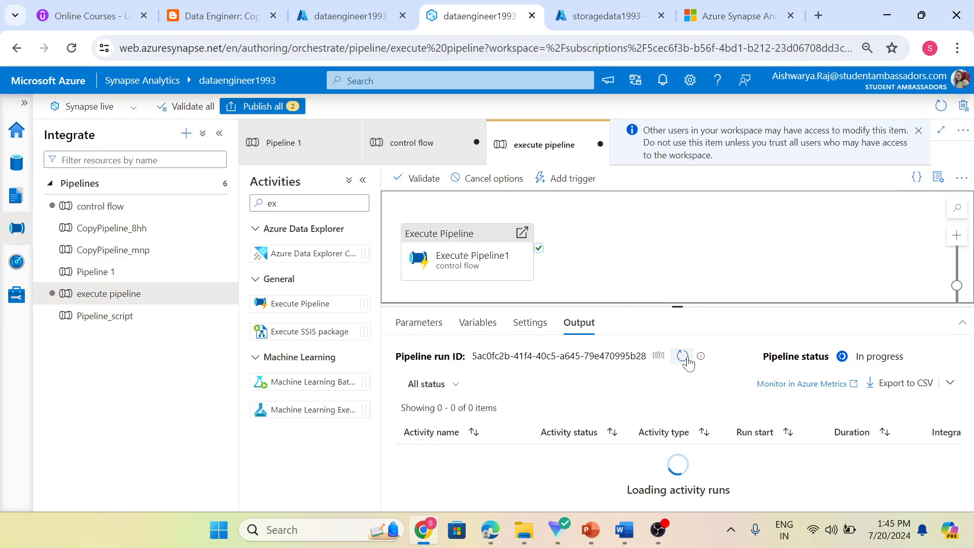
{"action": "left_click", "coordinate": [686, 358]}
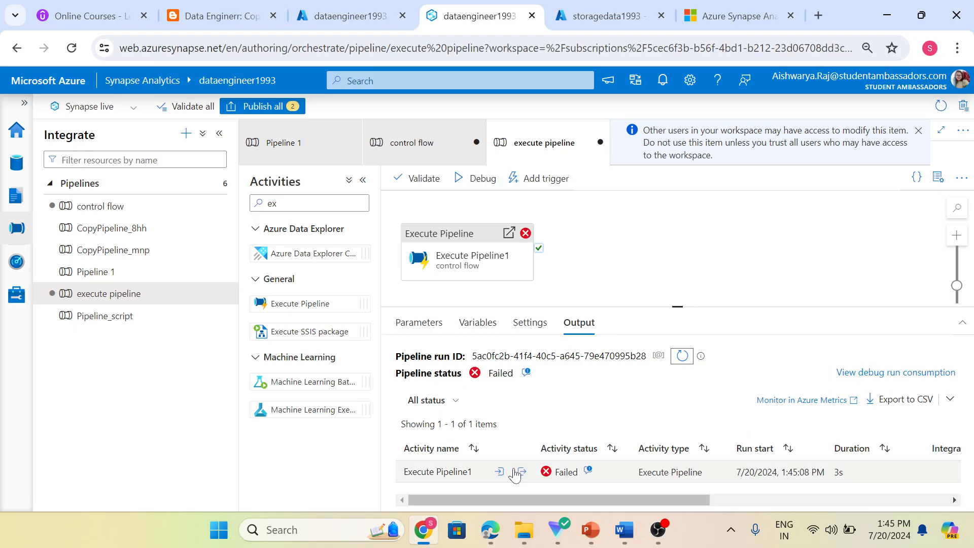
Follow the run into control flow and read Set variable1's error: Integer x received a String.
{"action": "left_click", "coordinate": [521, 472]}
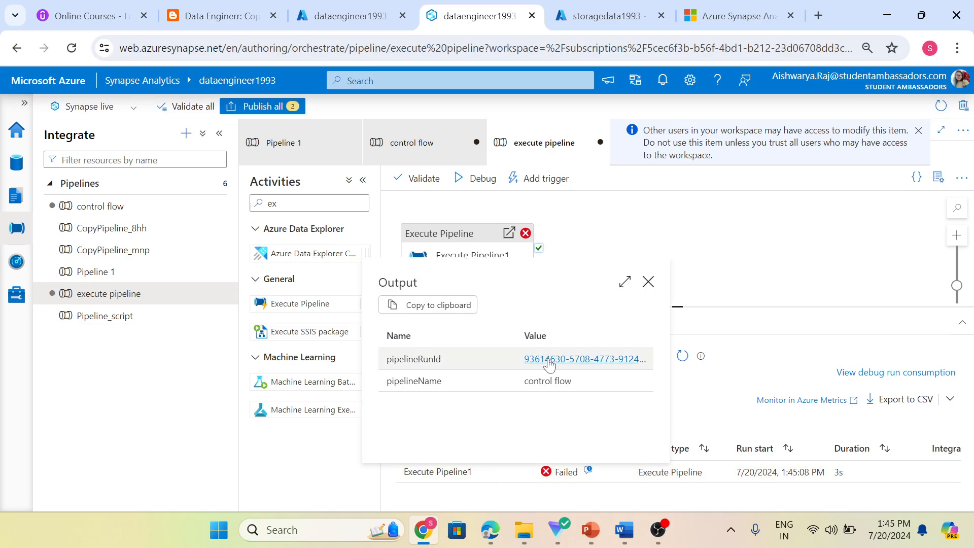
{"action": "left_click", "coordinate": [549, 359]}
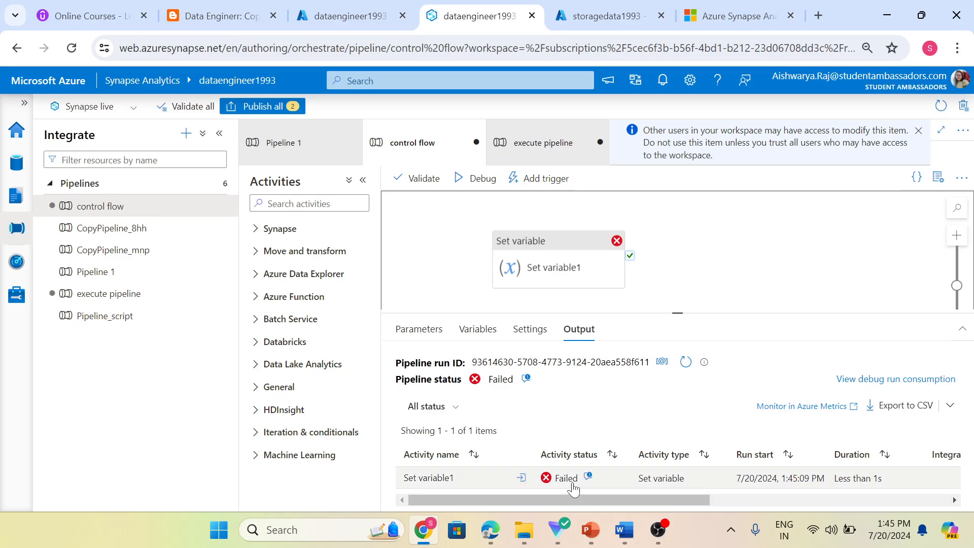
{"action": "left_click", "coordinate": [588, 477]}
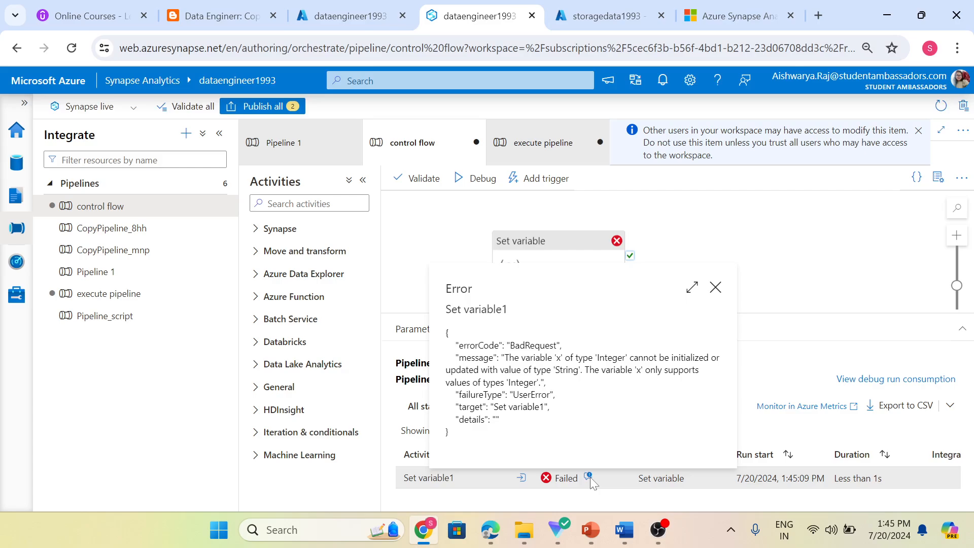
{"action": "left_click", "coordinate": [810, 290]}
{"action": "left_click", "coordinate": [807, 285]}
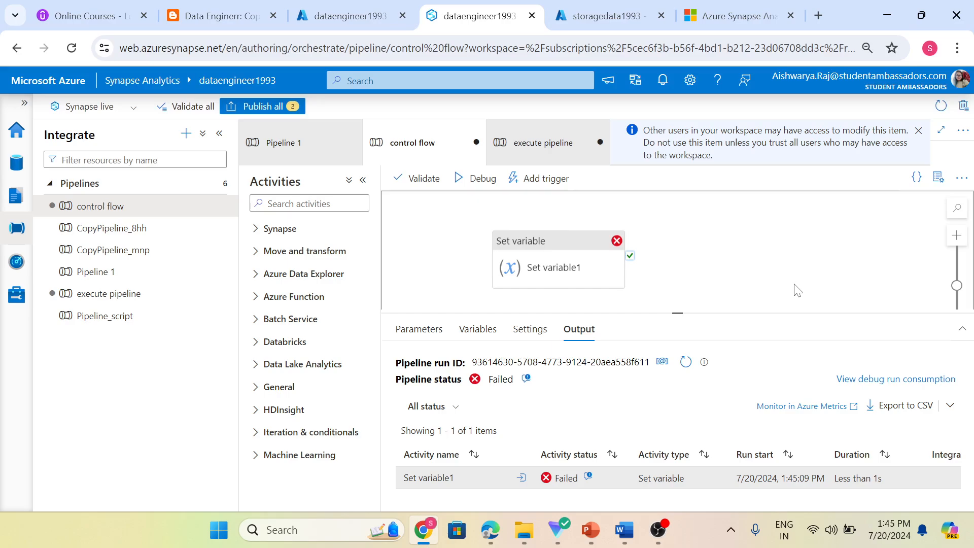
Change variable x's type from Integer to String in the control flow pipeline.
{"action": "left_click", "coordinate": [413, 334]}
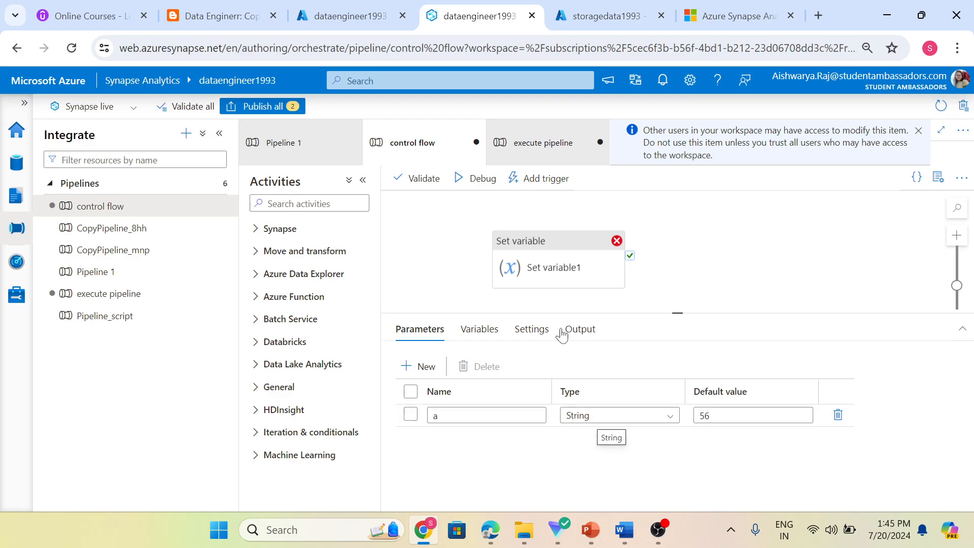
{"action": "left_click", "coordinate": [466, 336]}
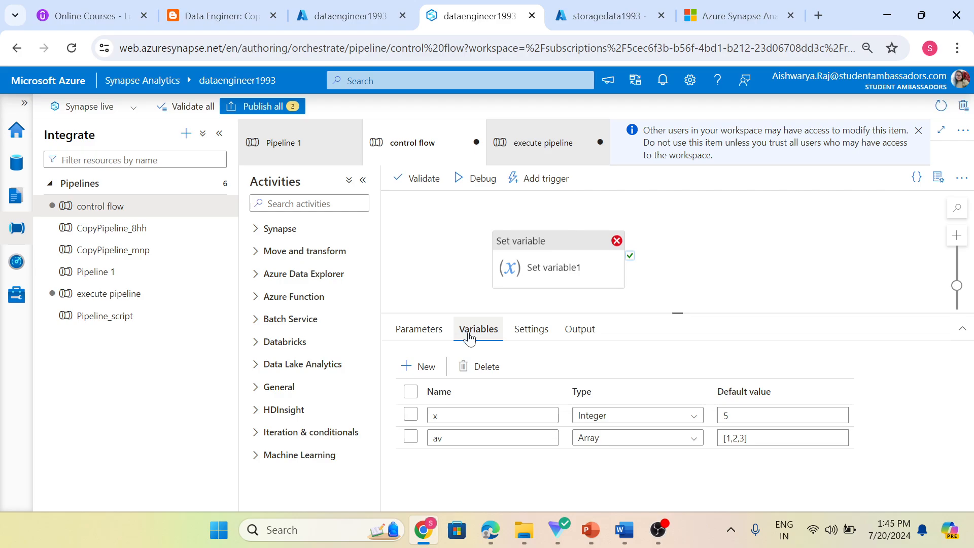
{"action": "left_click", "coordinate": [614, 415]}
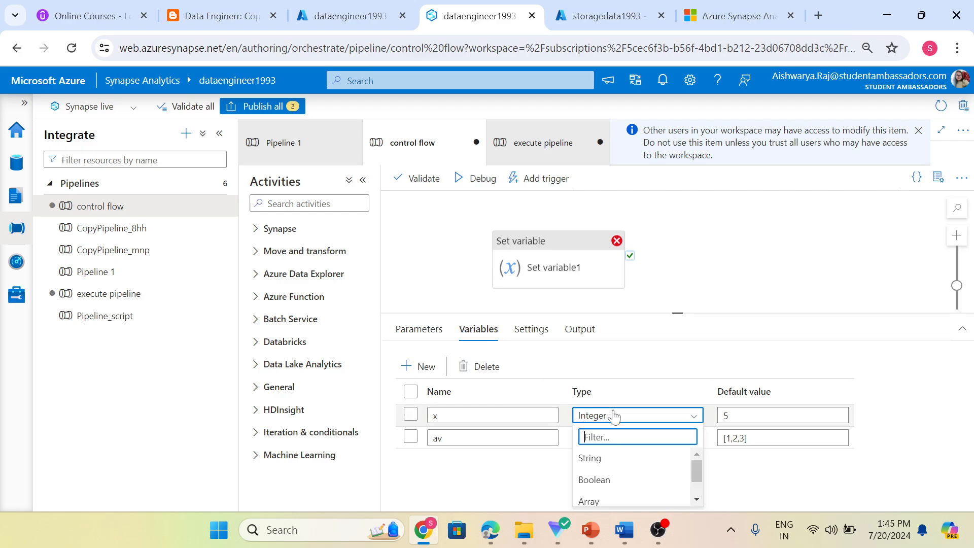
{"action": "left_click", "coordinate": [593, 460]}
{"action": "left_click", "coordinate": [712, 277]}
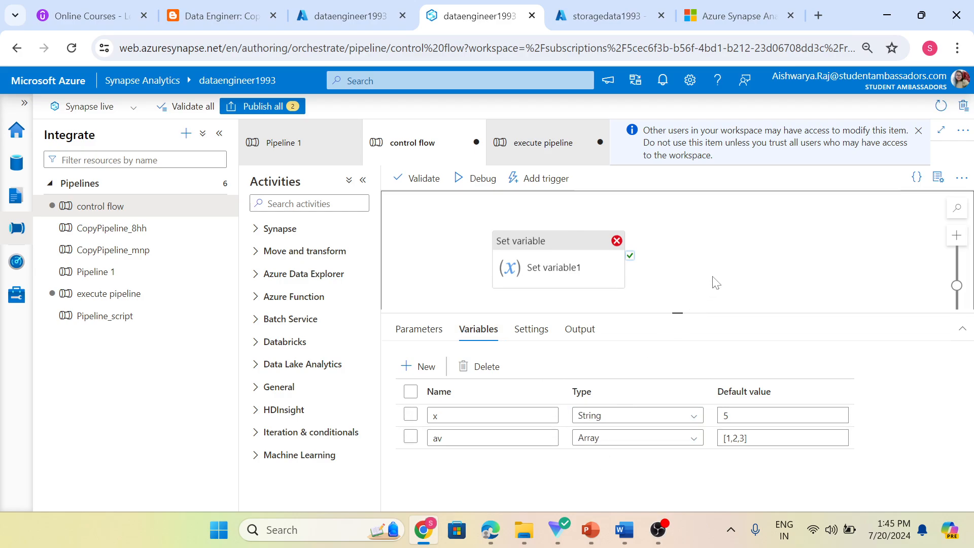
{"action": "left_click", "coordinate": [527, 160]}
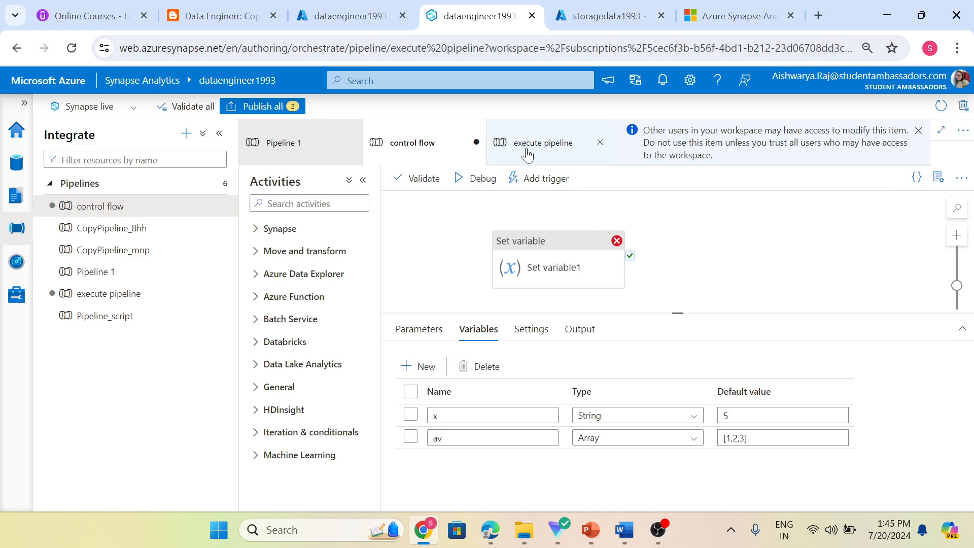
Start a new debug run of the execute pipeline and refresh until it completes.
{"action": "left_click", "coordinate": [484, 182]}
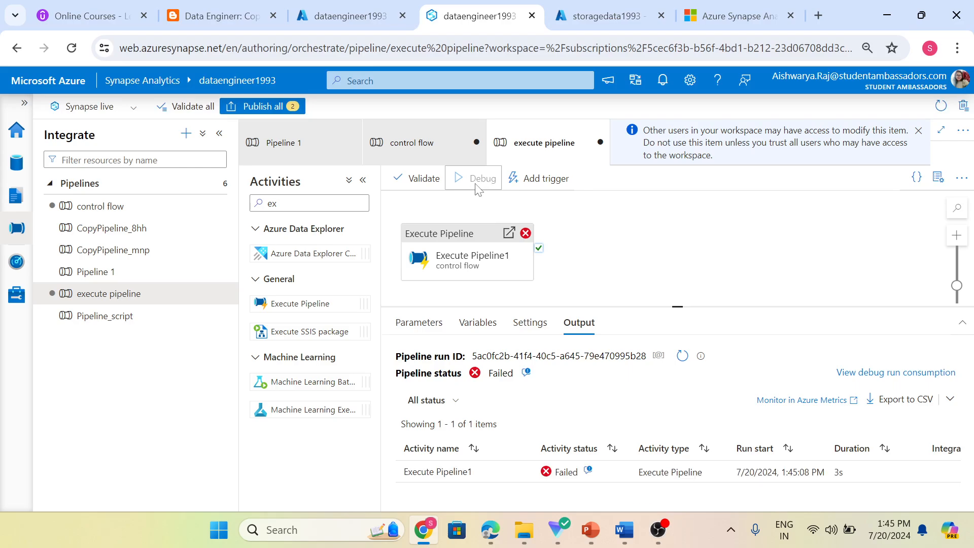
{"action": "left_click", "coordinate": [689, 355]}
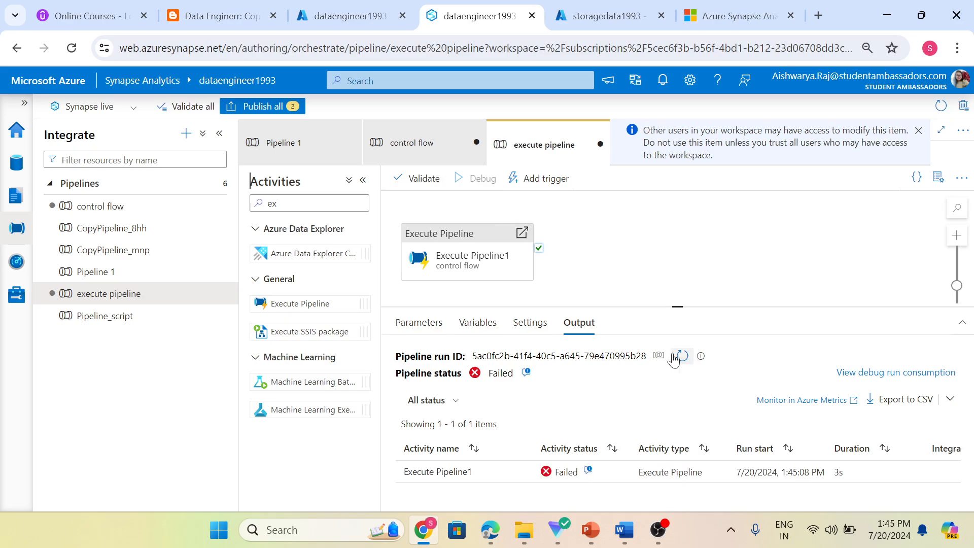
{"action": "left_click", "coordinate": [675, 356]}
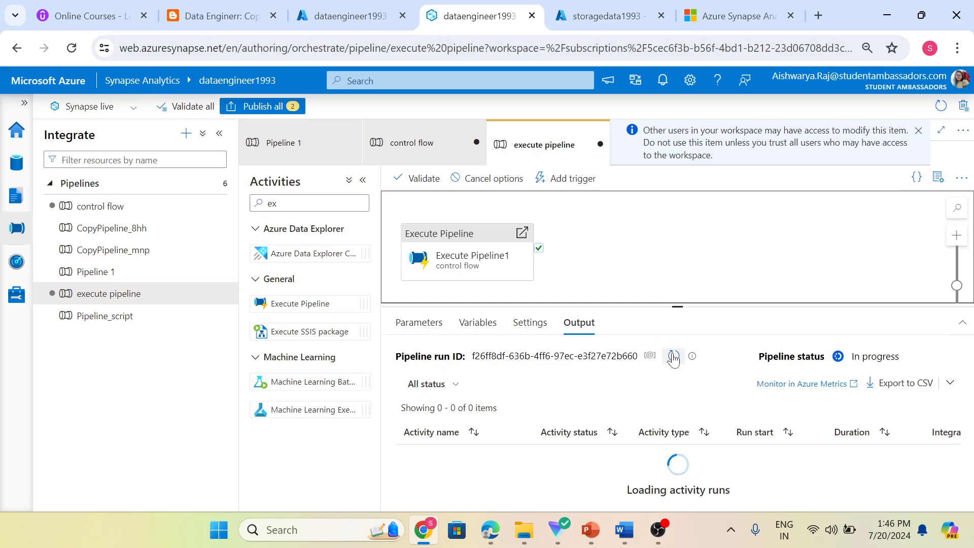
{"action": "left_click", "coordinate": [673, 356]}
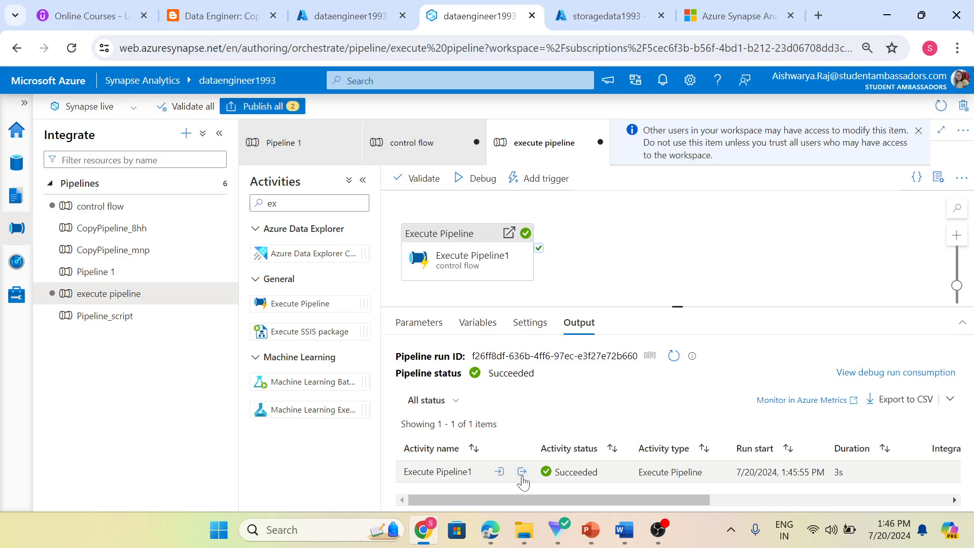
Open the child control flow run and confirm Set variable1 assigned x the value "67".
{"action": "left_click", "coordinate": [522, 472]}
{"action": "left_click", "coordinate": [545, 360]}
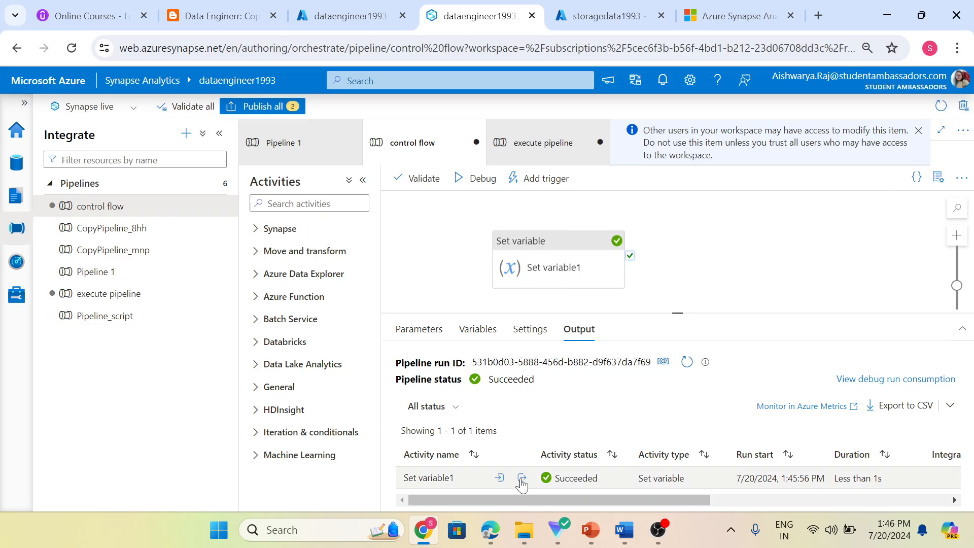
{"action": "left_click", "coordinate": [521, 479]}
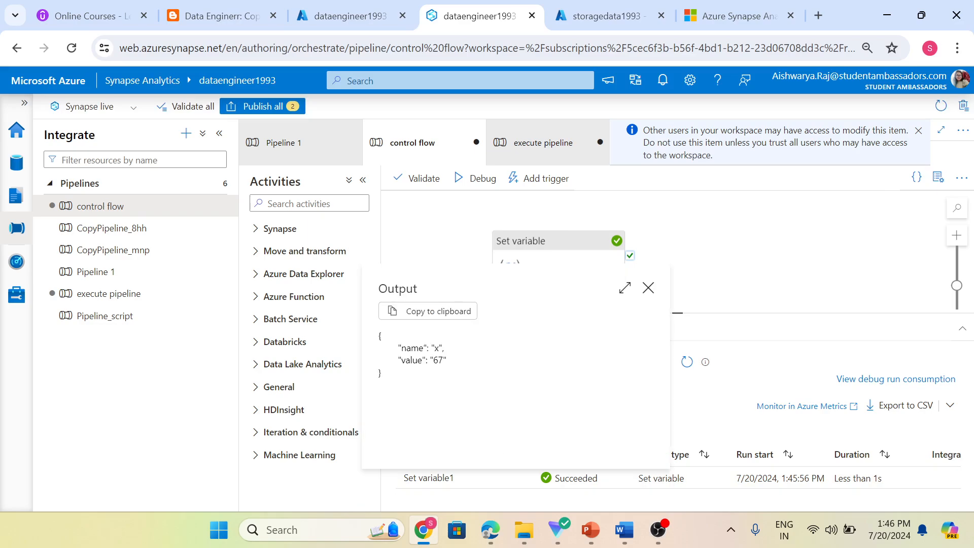
{"action": "left_click_drag", "start_coordinate": [430, 360], "coordinate": [451, 365]}
{"action": "left_click", "coordinate": [735, 261]}
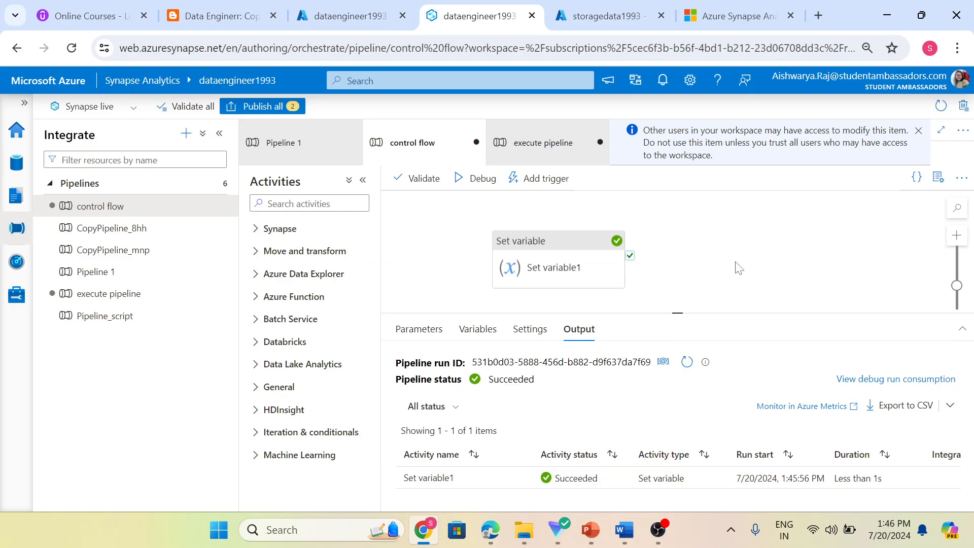
{"action": "left_click", "coordinate": [449, 329]}
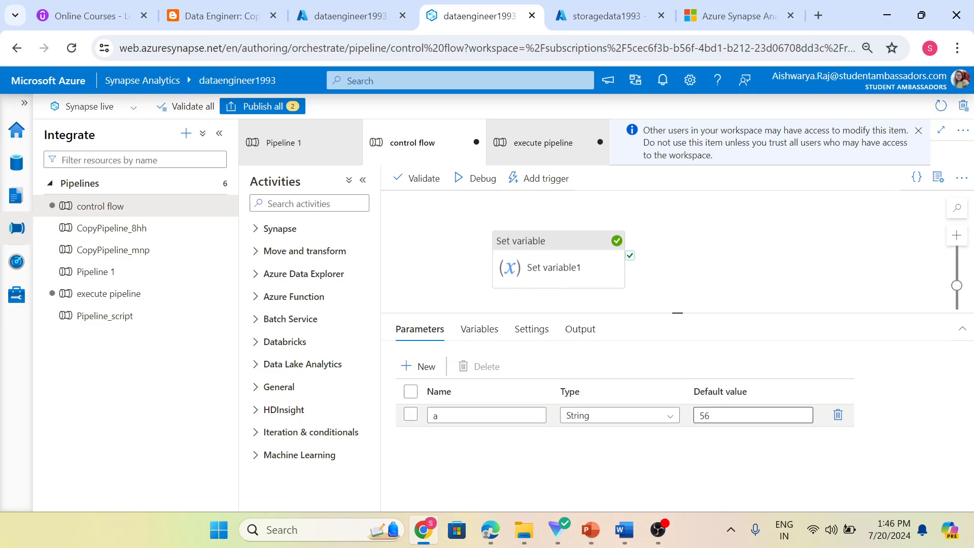
{"action": "left_click", "coordinate": [540, 155]}
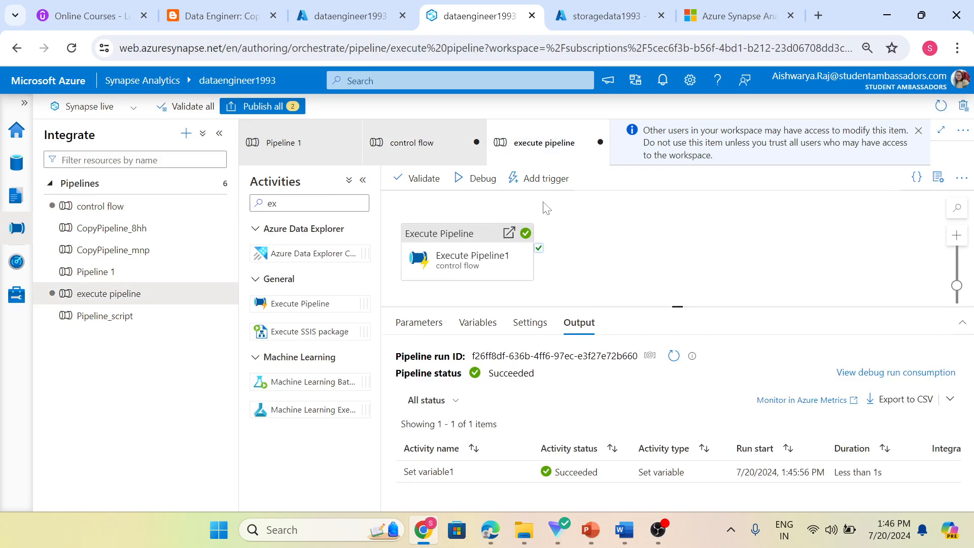
Clear parameter a's passed value 67 so it uses default 56, then debug-run the pipeline.
{"action": "left_click", "coordinate": [419, 322]}
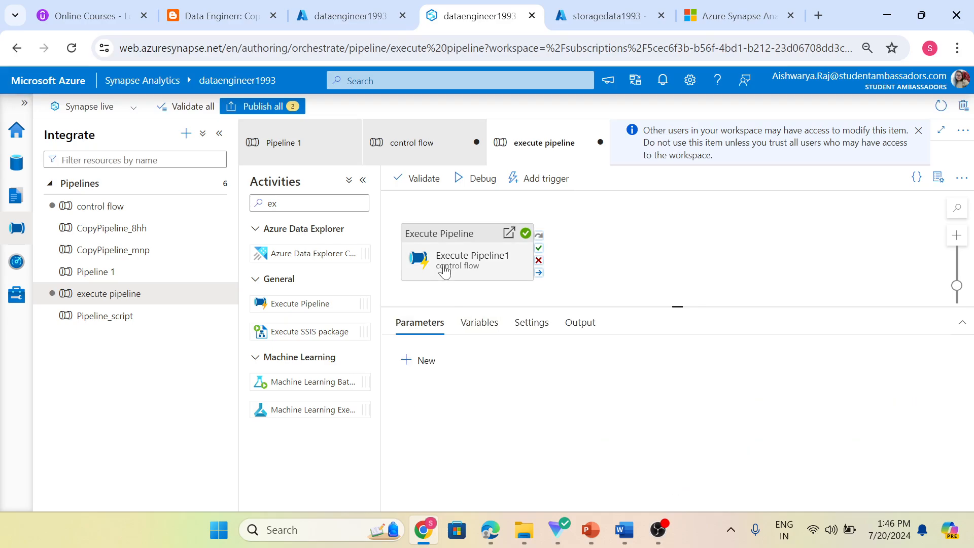
{"action": "left_click", "coordinate": [444, 271]}
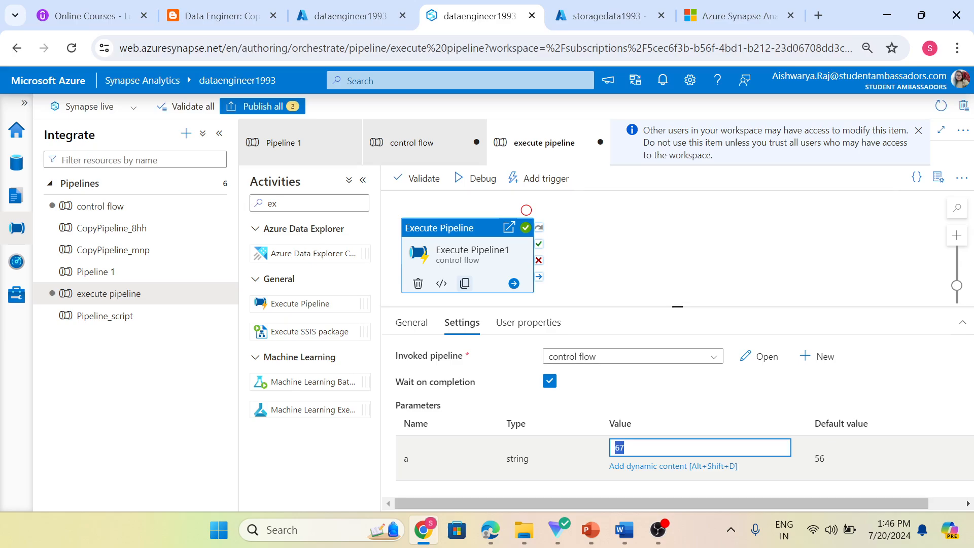
{"action": "key", "text": "BackSpace"}
{"action": "left_click", "coordinate": [688, 408]}
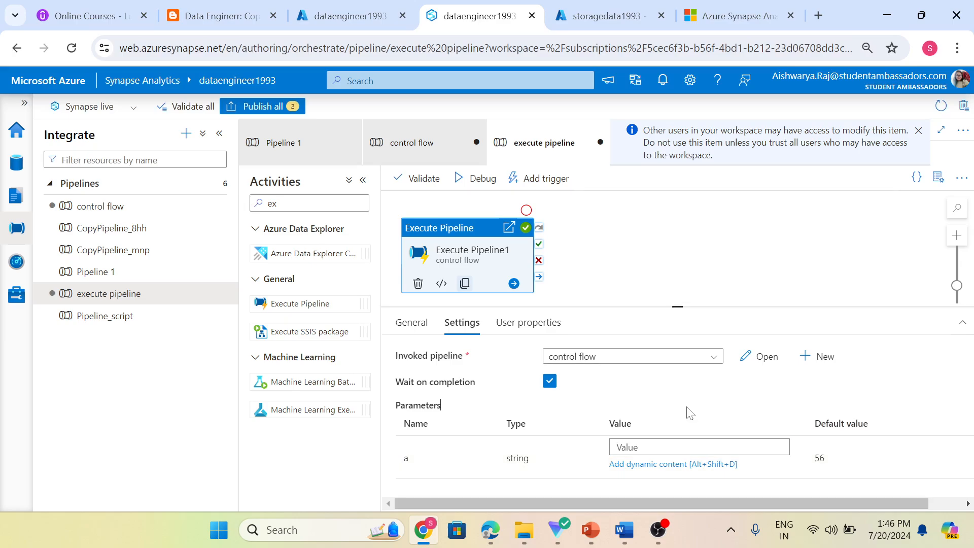
{"action": "double_click", "coordinate": [819, 447]}
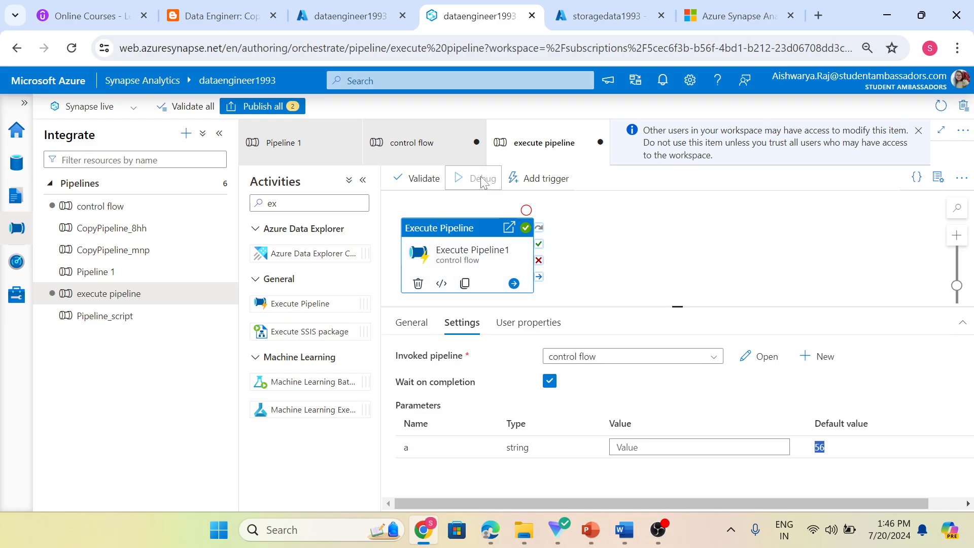
{"action": "left_click", "coordinate": [646, 239]}
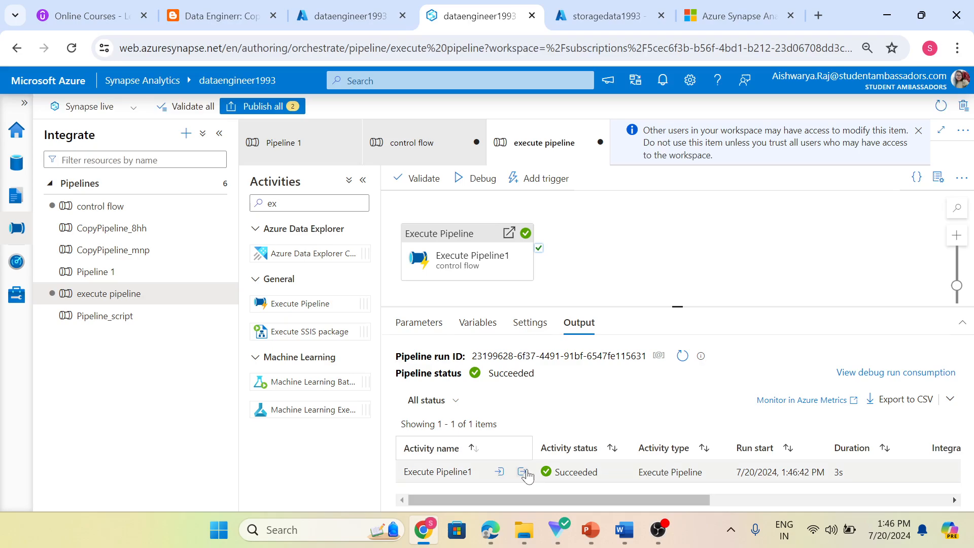
Confirm the child control flow's Set variable1 assigned x "56", then reselect Execute Pipeline1.
{"action": "left_click", "coordinate": [522, 473]}
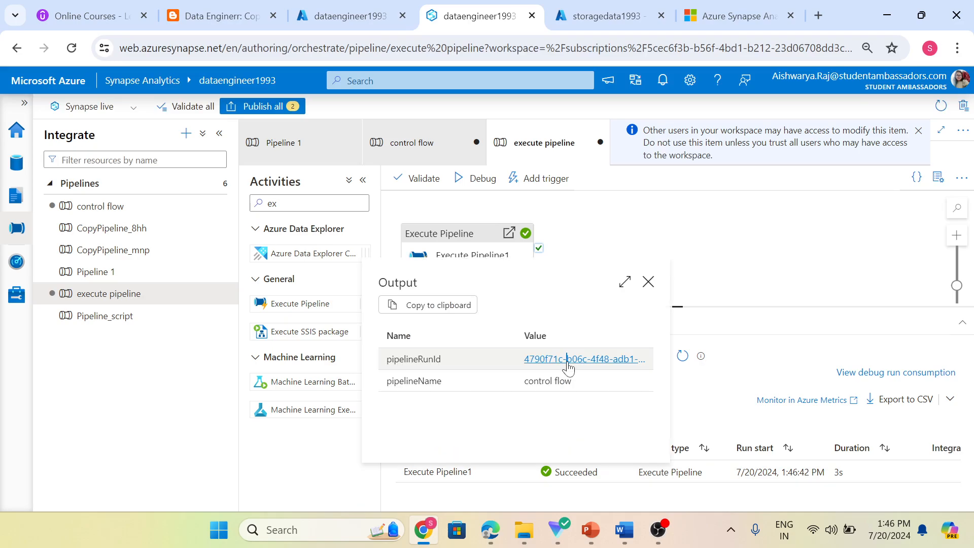
{"action": "left_click", "coordinate": [567, 361]}
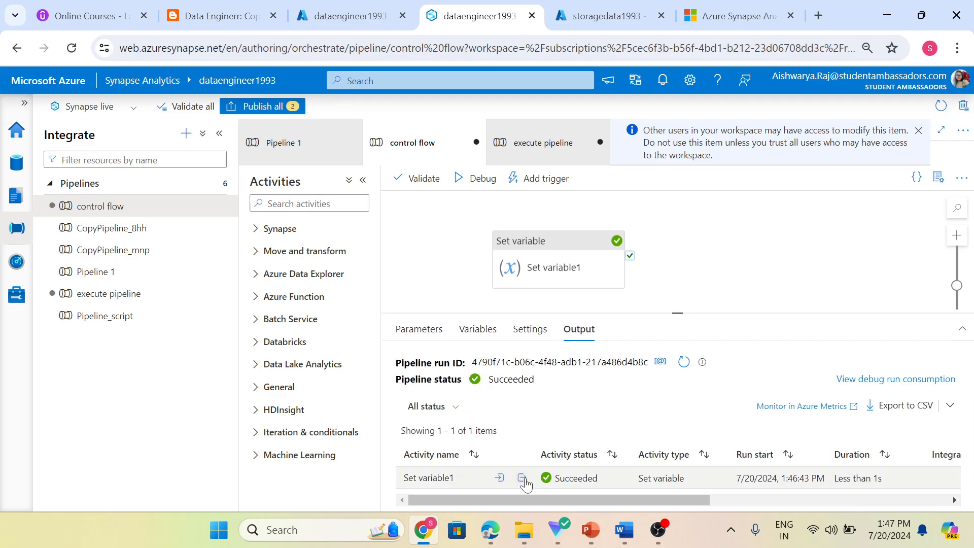
{"action": "left_click", "coordinate": [522, 478]}
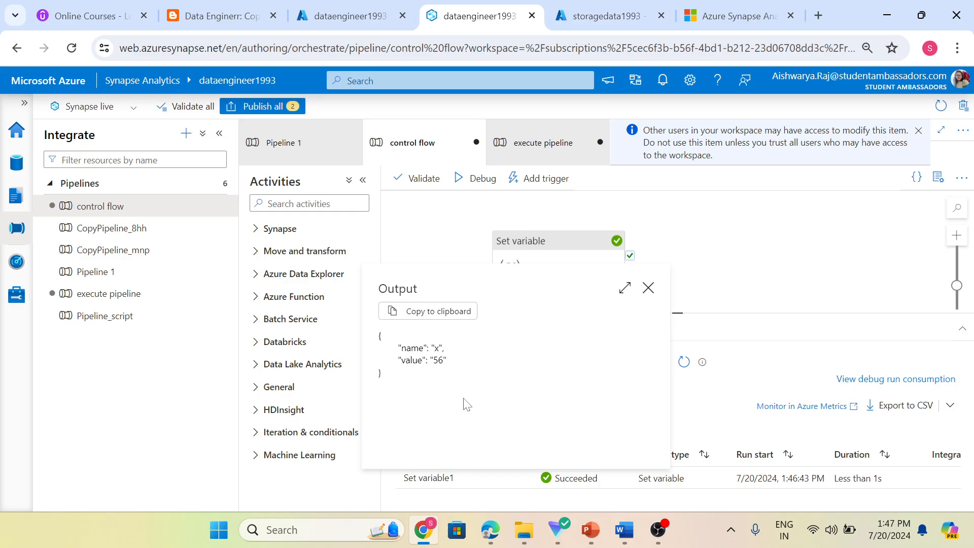
{"action": "left_click", "coordinate": [648, 287]}
{"action": "left_click", "coordinate": [542, 141]}
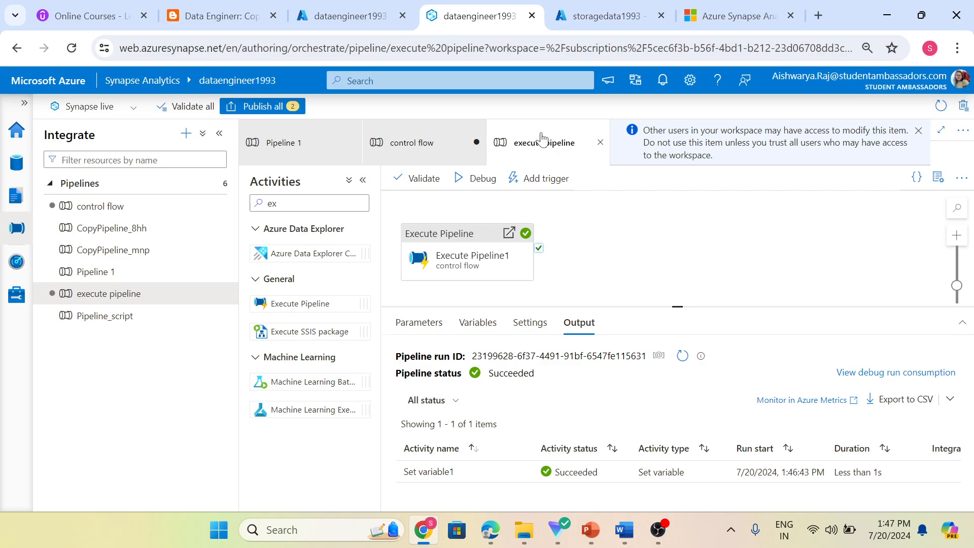
{"action": "left_click", "coordinate": [441, 268]}
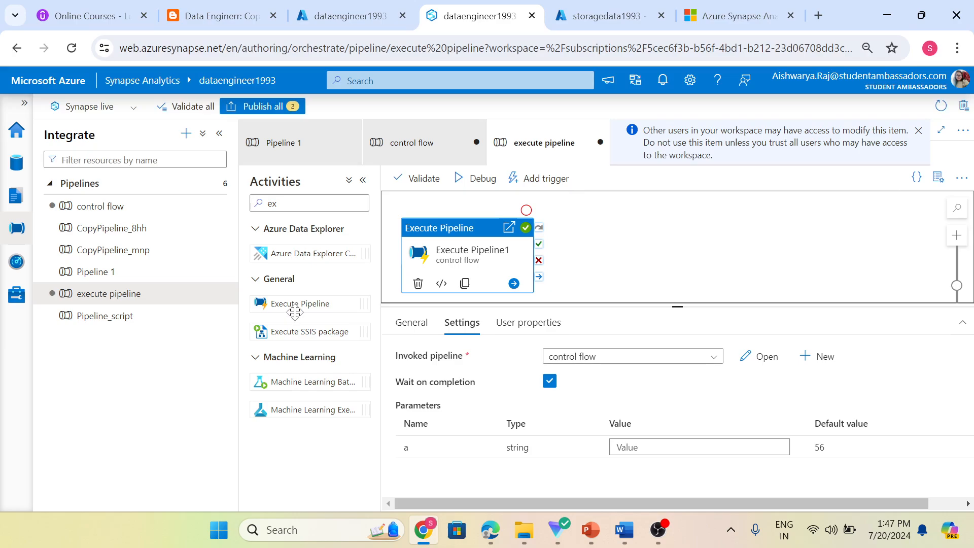
Search activities for 'cop' and place a Copy data activity on the canvas.
{"action": "key", "text": "ctrl+a"}
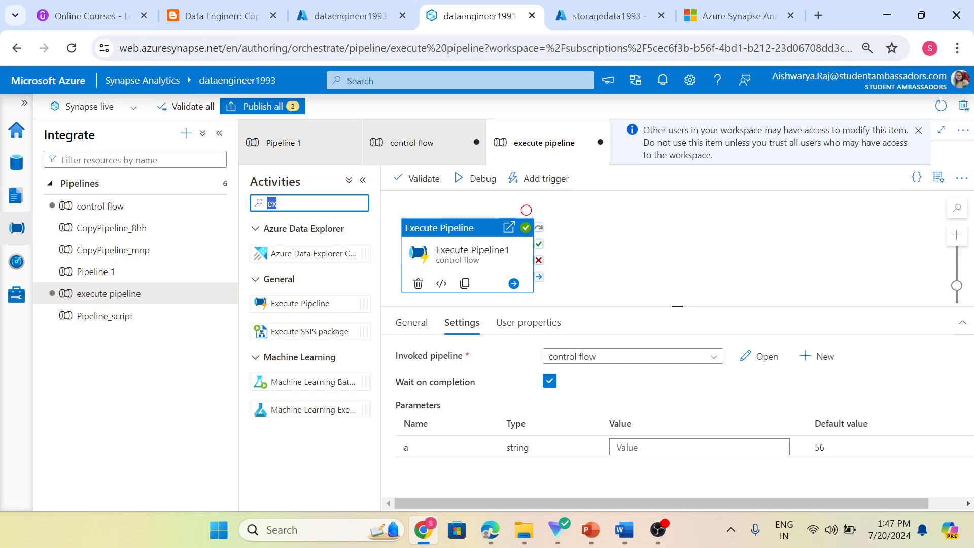
{"action": "key", "text": "BackSpace"}
{"action": "type", "text": "cop"}
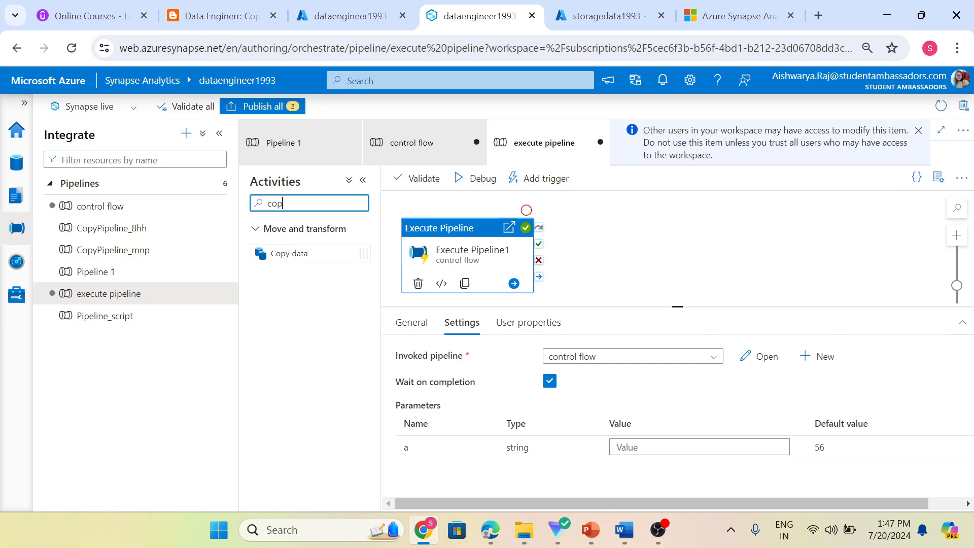
{"action": "left_click_drag", "start_coordinate": [315, 252], "coordinate": [611, 254]}
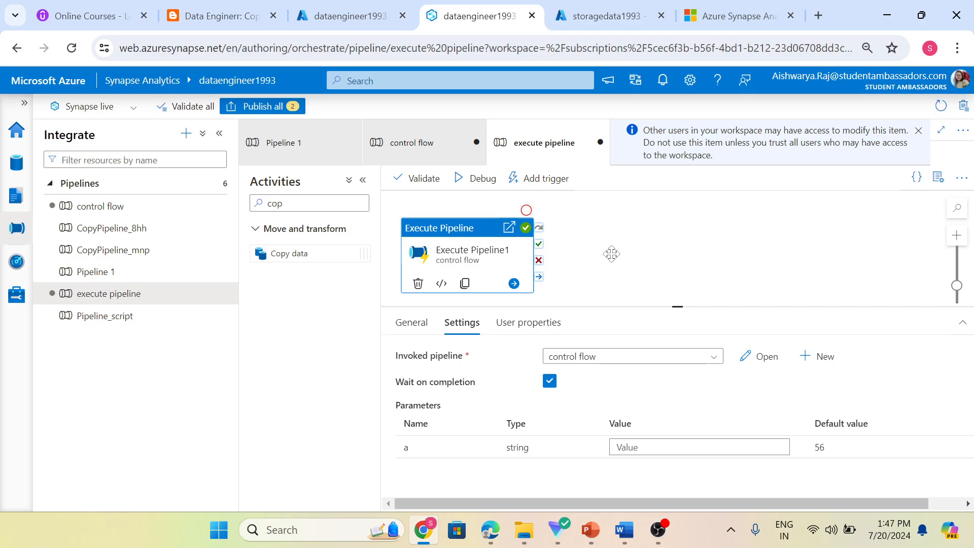
{"action": "left_click_drag", "start_coordinate": [618, 236], "coordinate": [657, 227]}
Connect Execute Pipeline1's completion output to the Copy data1 activity.
{"action": "left_click", "coordinate": [498, 249]}
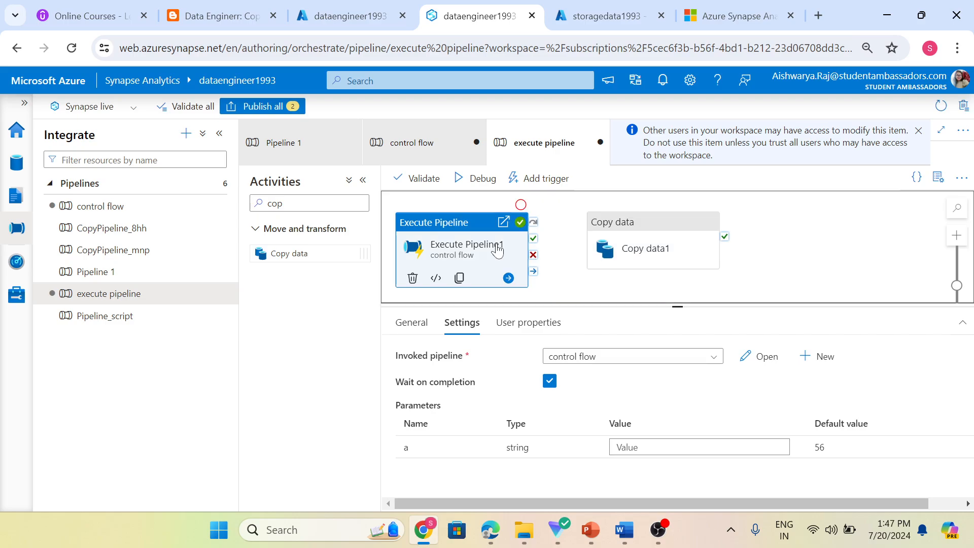
{"action": "left_click_drag", "start_coordinate": [533, 271], "coordinate": [613, 258]}
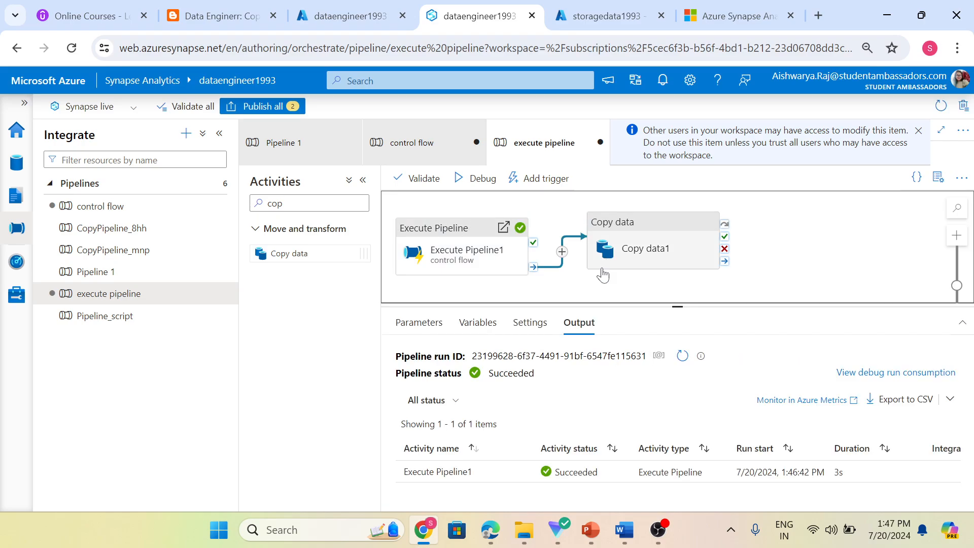
{"action": "left_click", "coordinate": [467, 250]}
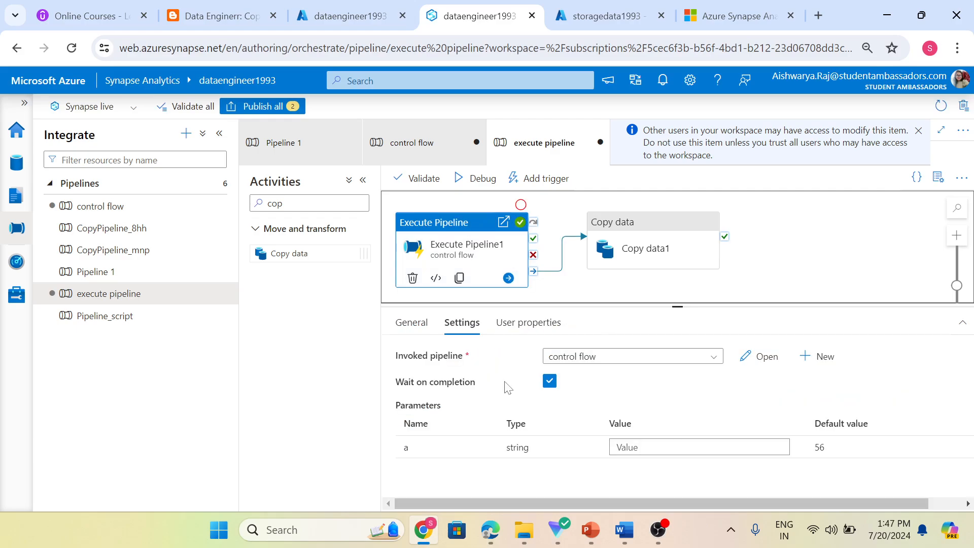
Leave Execute Pipeline1's Wait on completion checkbox unchecked after toggling it back and forth.
{"action": "left_click", "coordinate": [550, 382]}
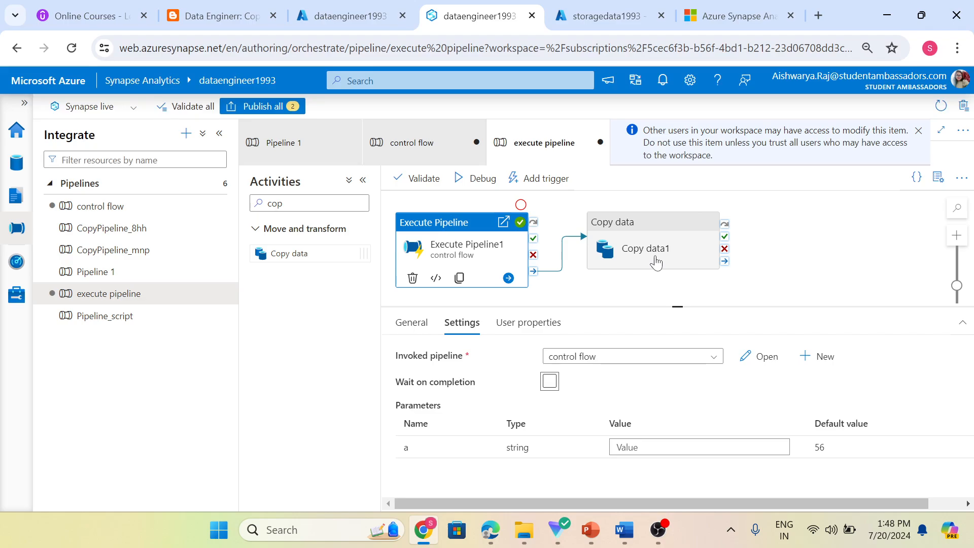
{"action": "left_click", "coordinate": [549, 384]}
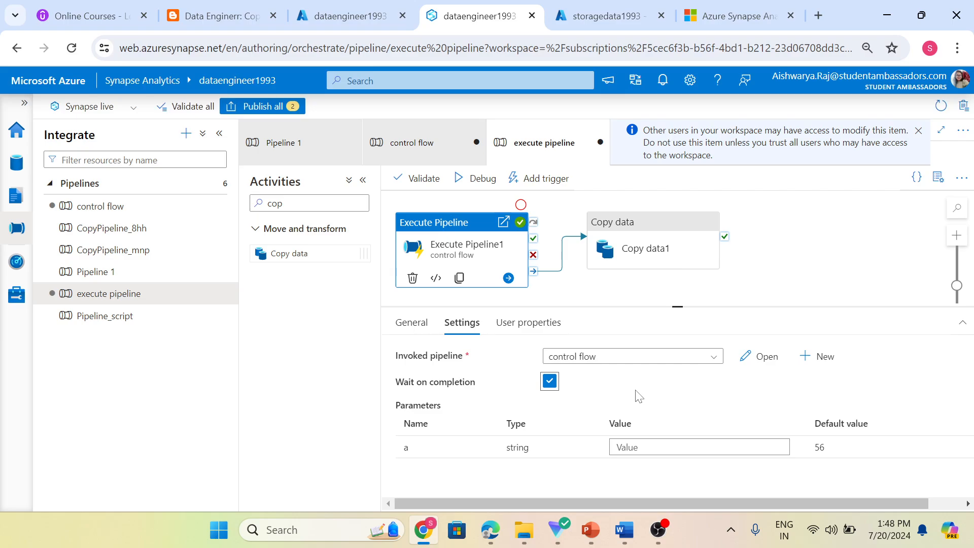
{"action": "left_click", "coordinate": [547, 386]}
{"action": "left_click", "coordinate": [413, 143]}
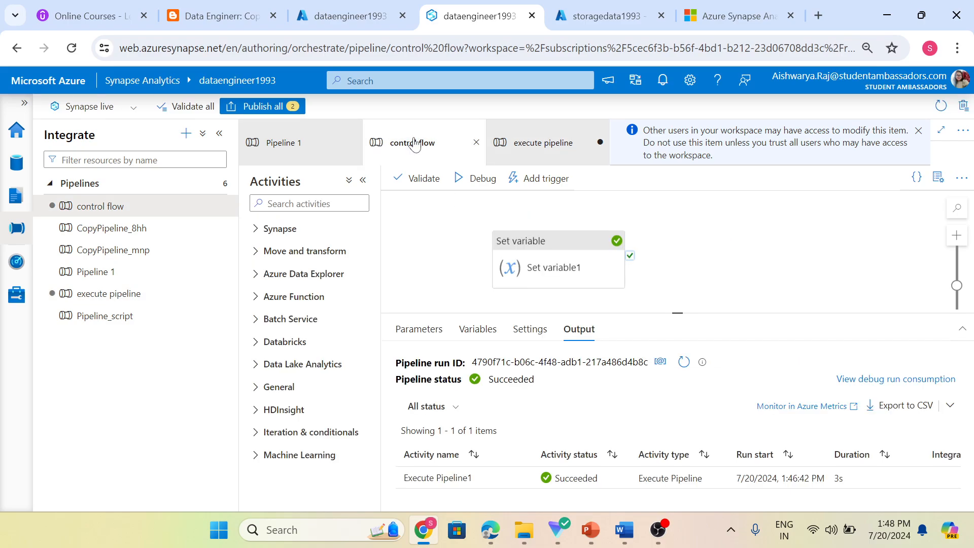
{"action": "left_click", "coordinate": [425, 329]}
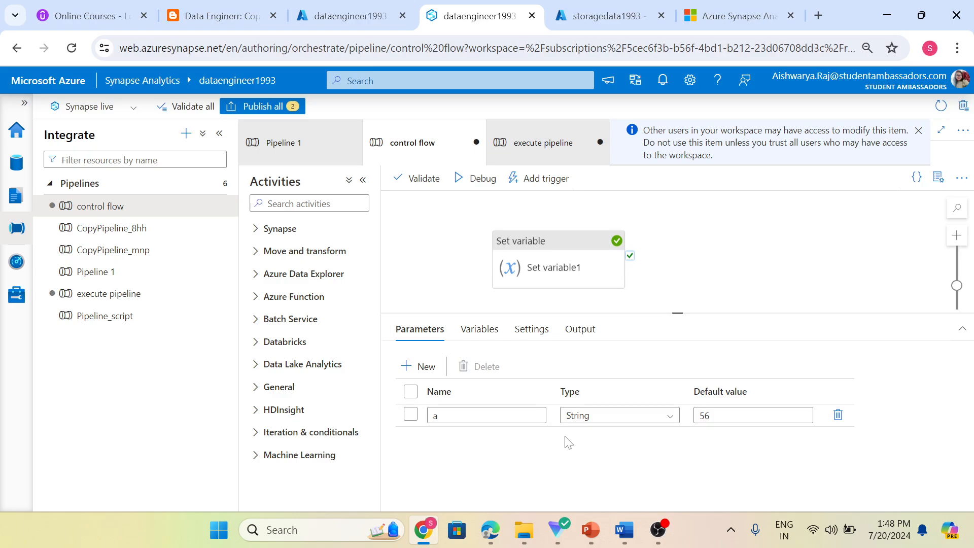
{"action": "left_click", "coordinate": [543, 142]}
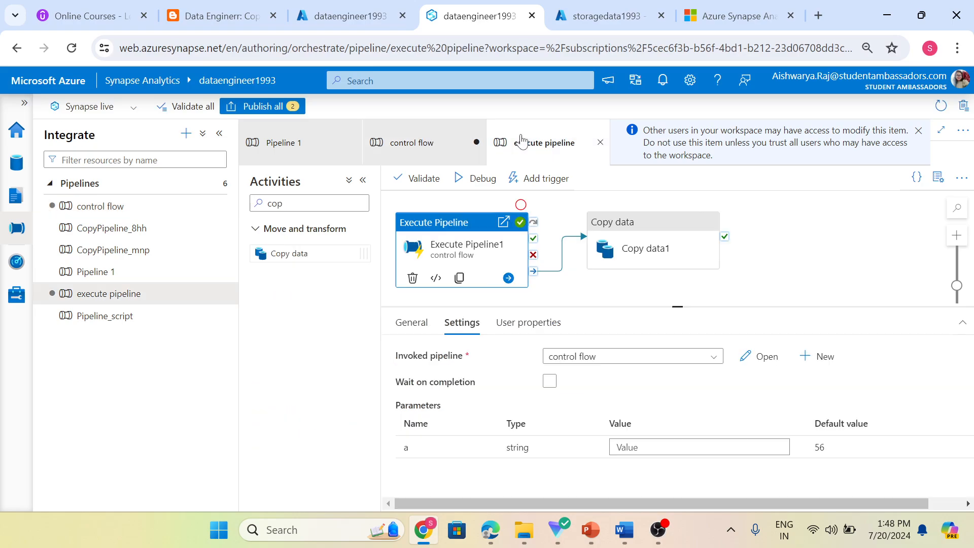
{"action": "left_click", "coordinate": [500, 256]}
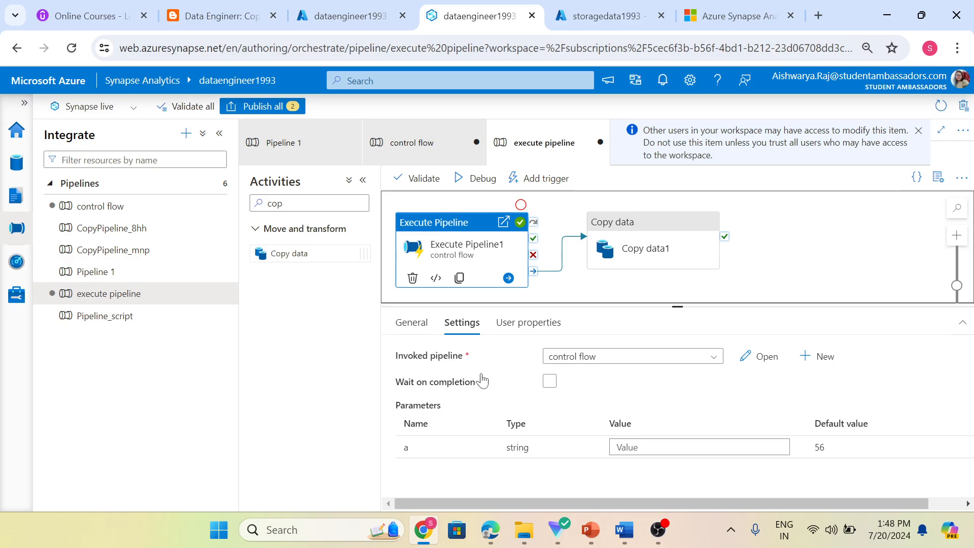
{"action": "left_click", "coordinate": [433, 151]}
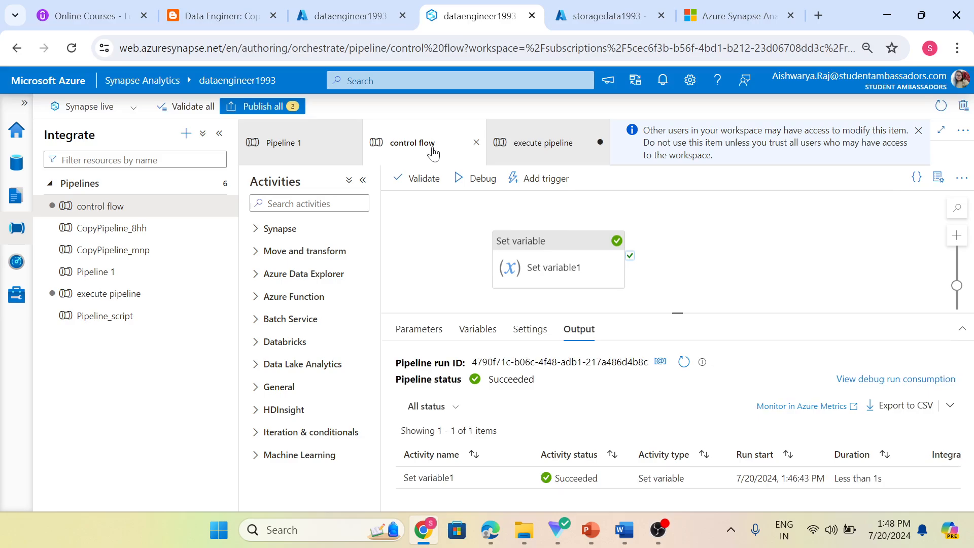
{"action": "left_click", "coordinate": [425, 327]}
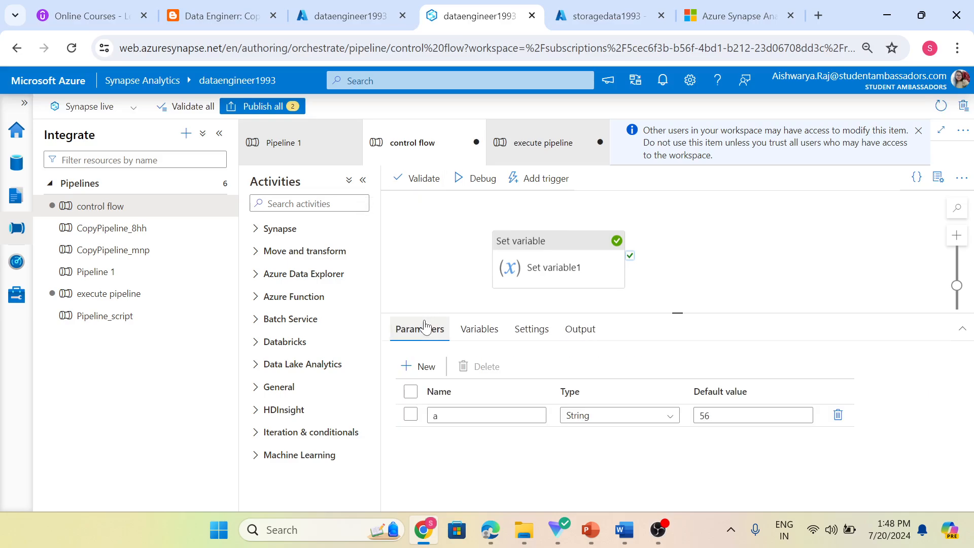
{"action": "left_click", "coordinate": [518, 147]}
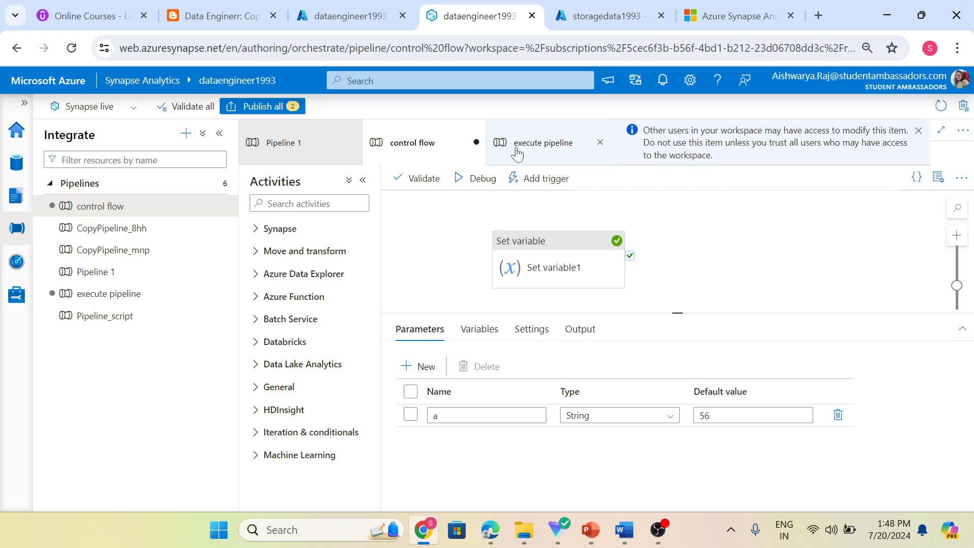